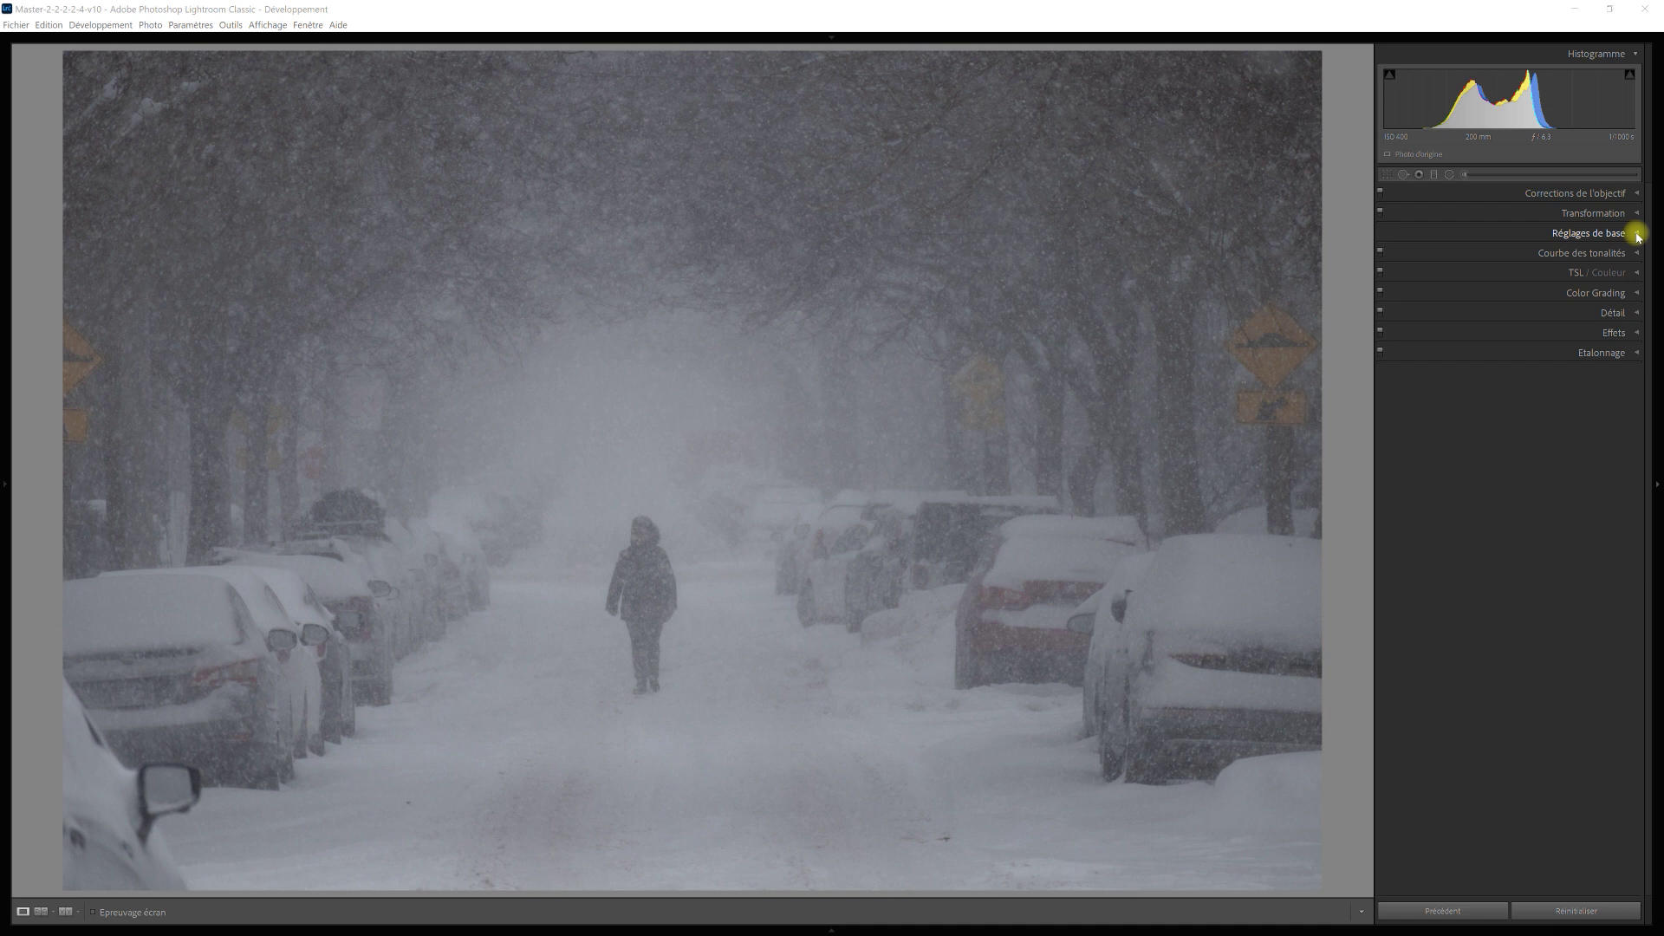
Set the photo's basic tone values to Exposure +0.26, Contrast +7, Highlights −63 and Shadows +54
{"action": "left_click", "coordinate": [1638, 234]}
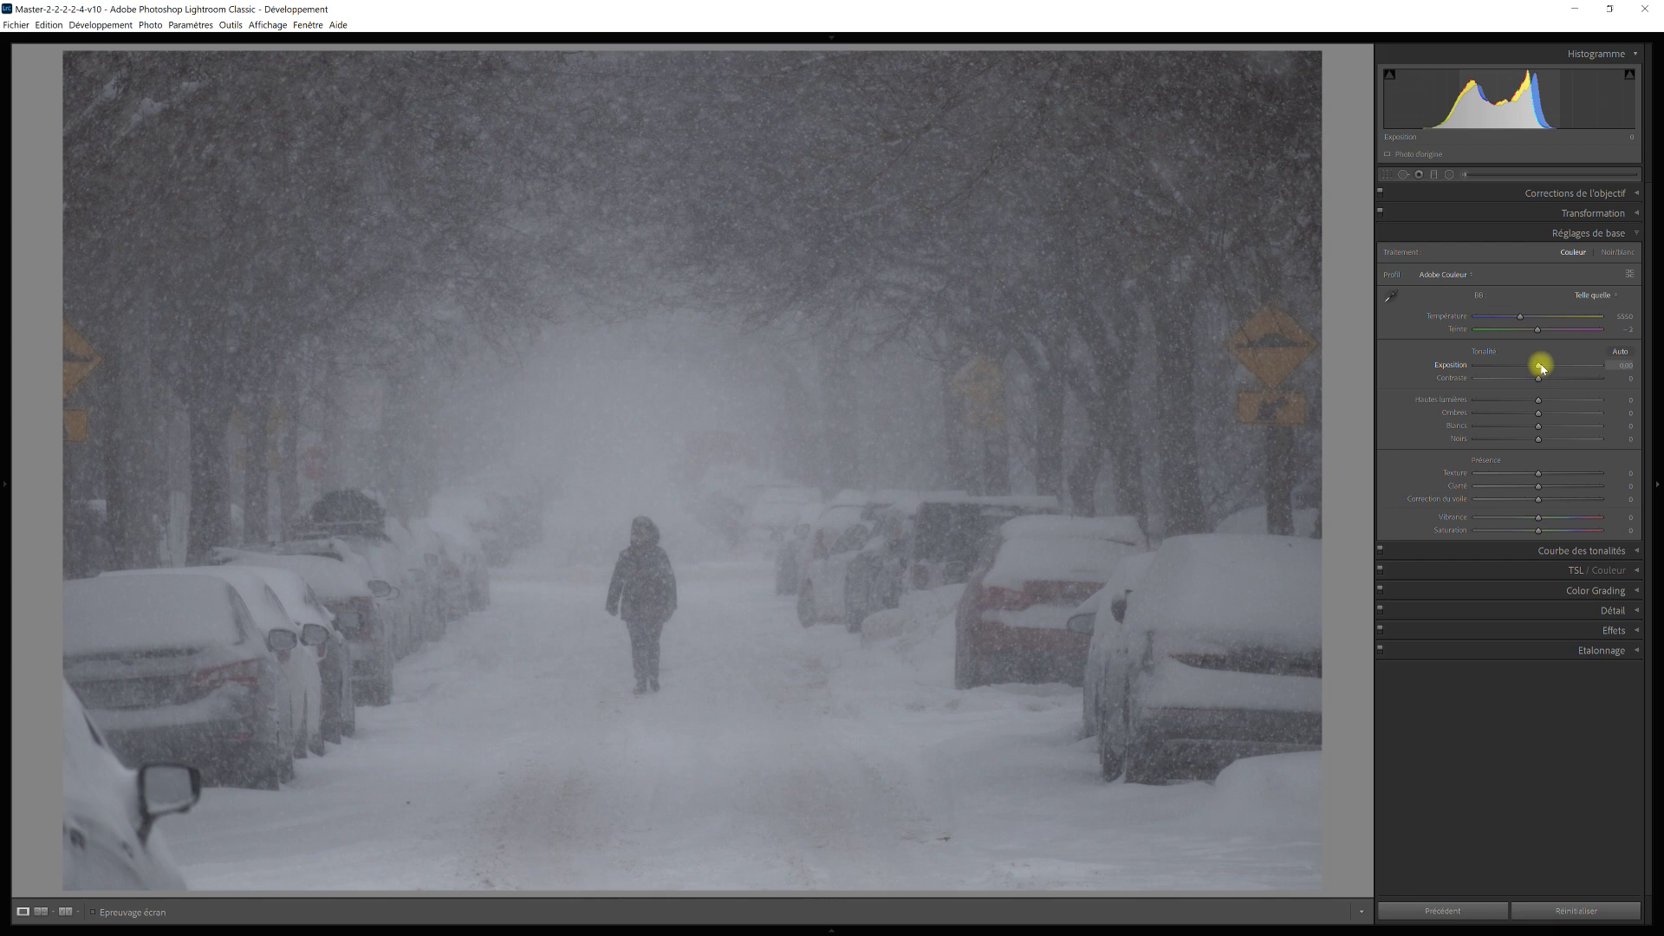
{"action": "left_click_drag", "start_coordinate": [1541, 368], "coordinate": [1545, 383]}
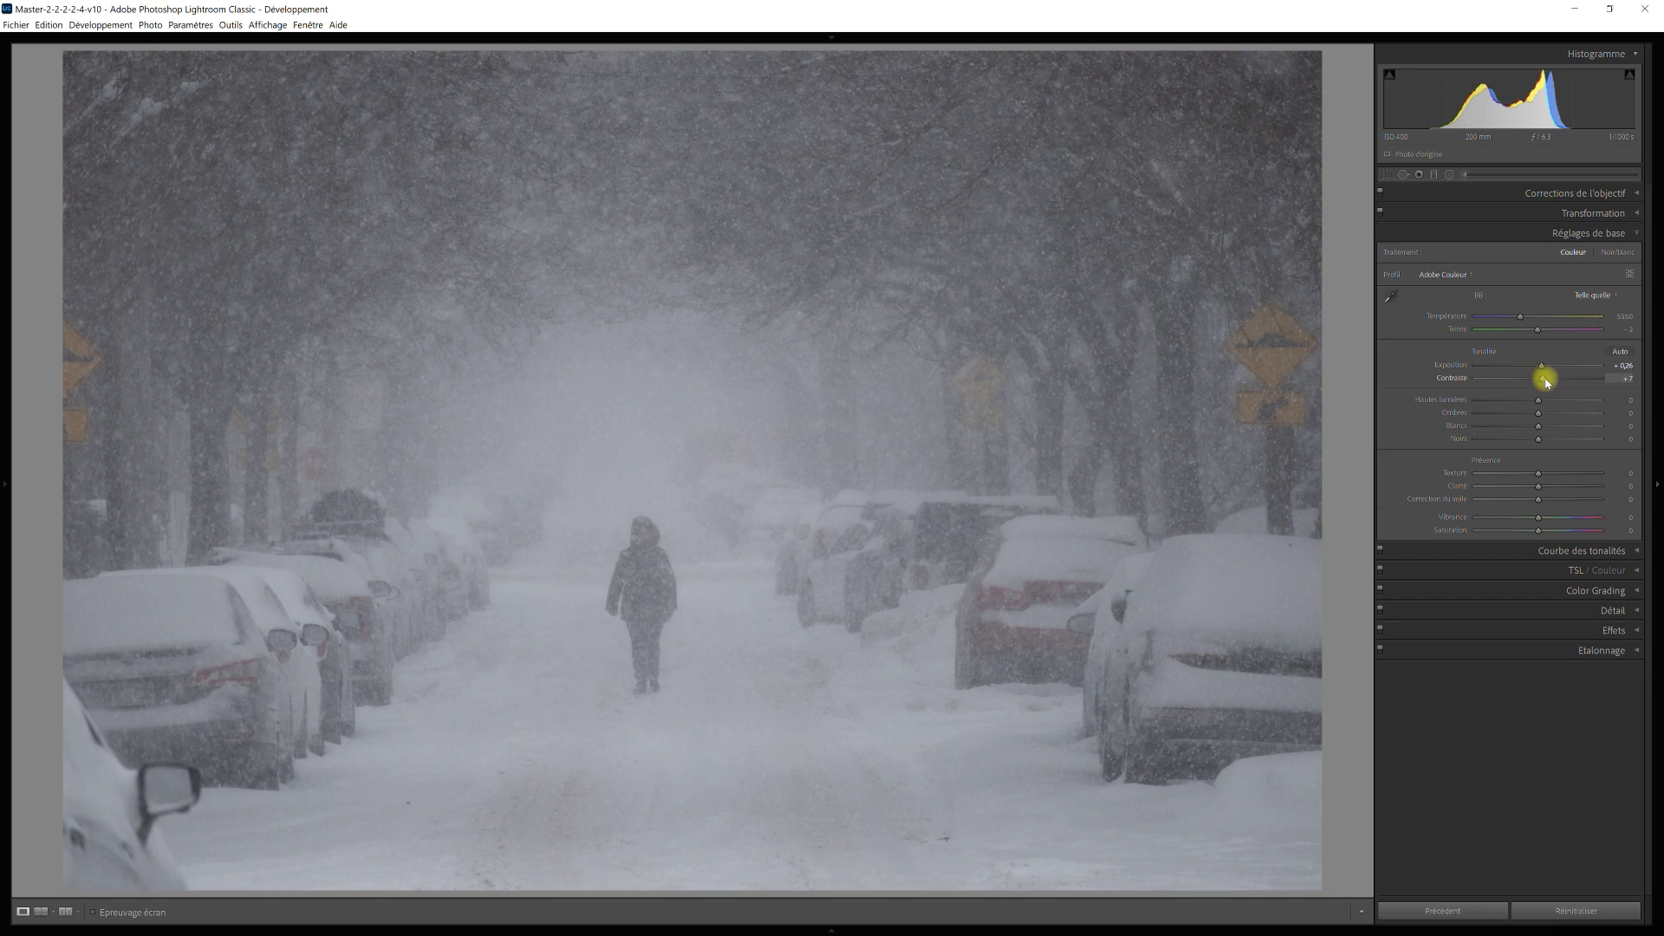
{"action": "left_click_drag", "start_coordinate": [1538, 403], "coordinate": [1500, 401]}
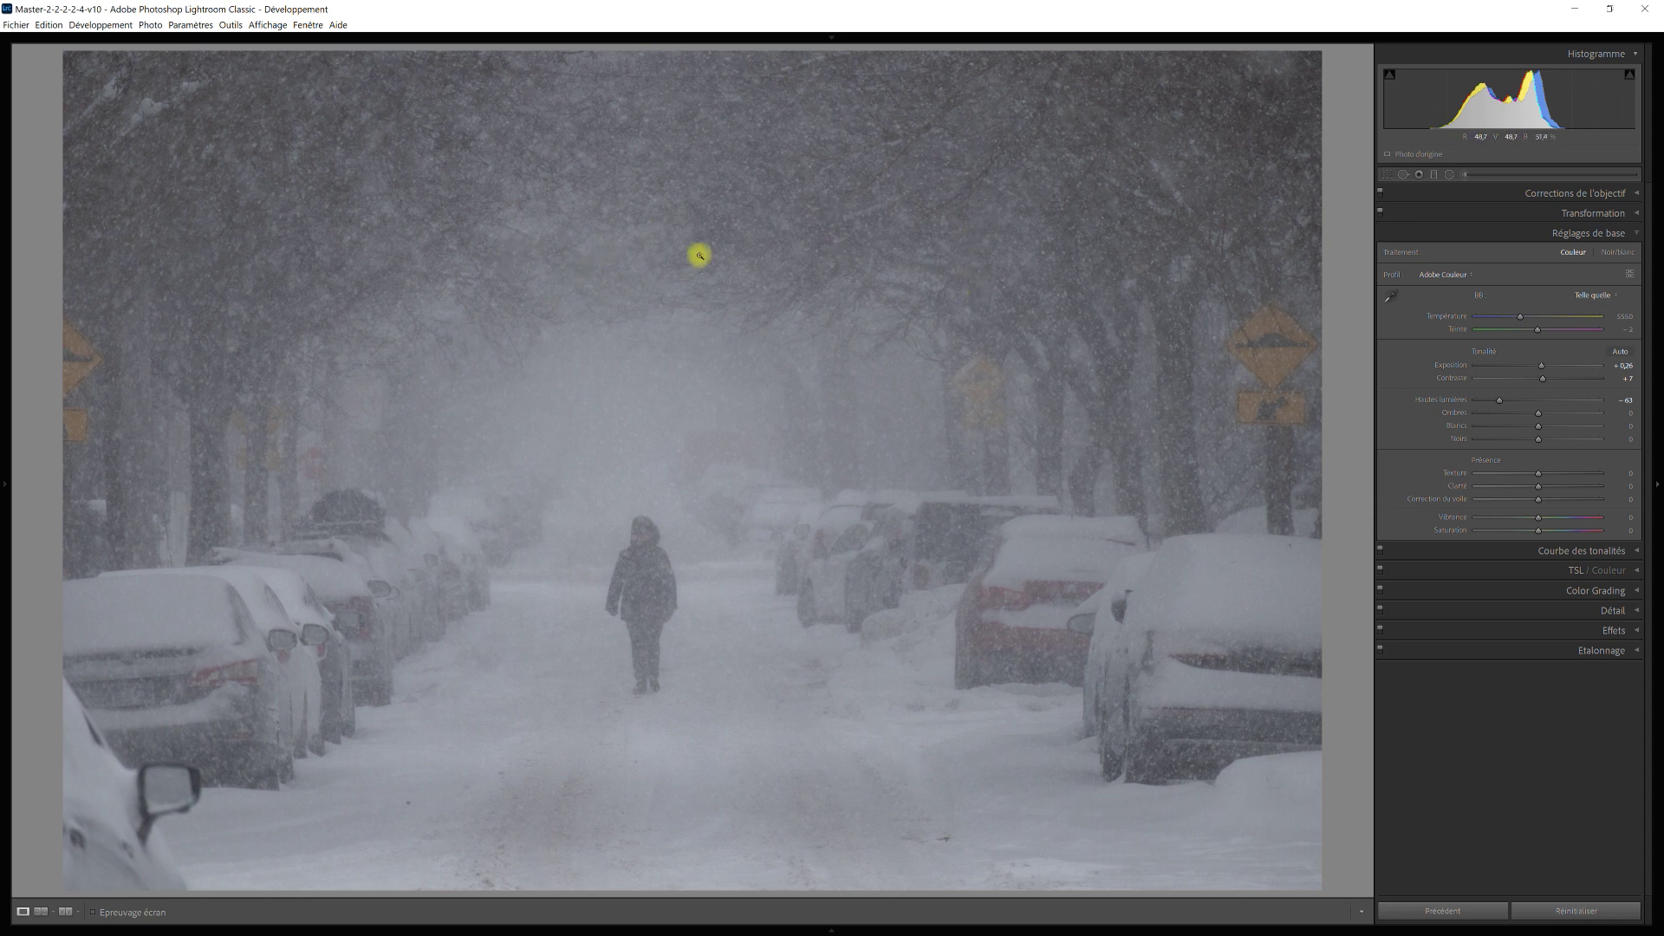
{"action": "left_click_drag", "start_coordinate": [1544, 418], "coordinate": [1570, 419]}
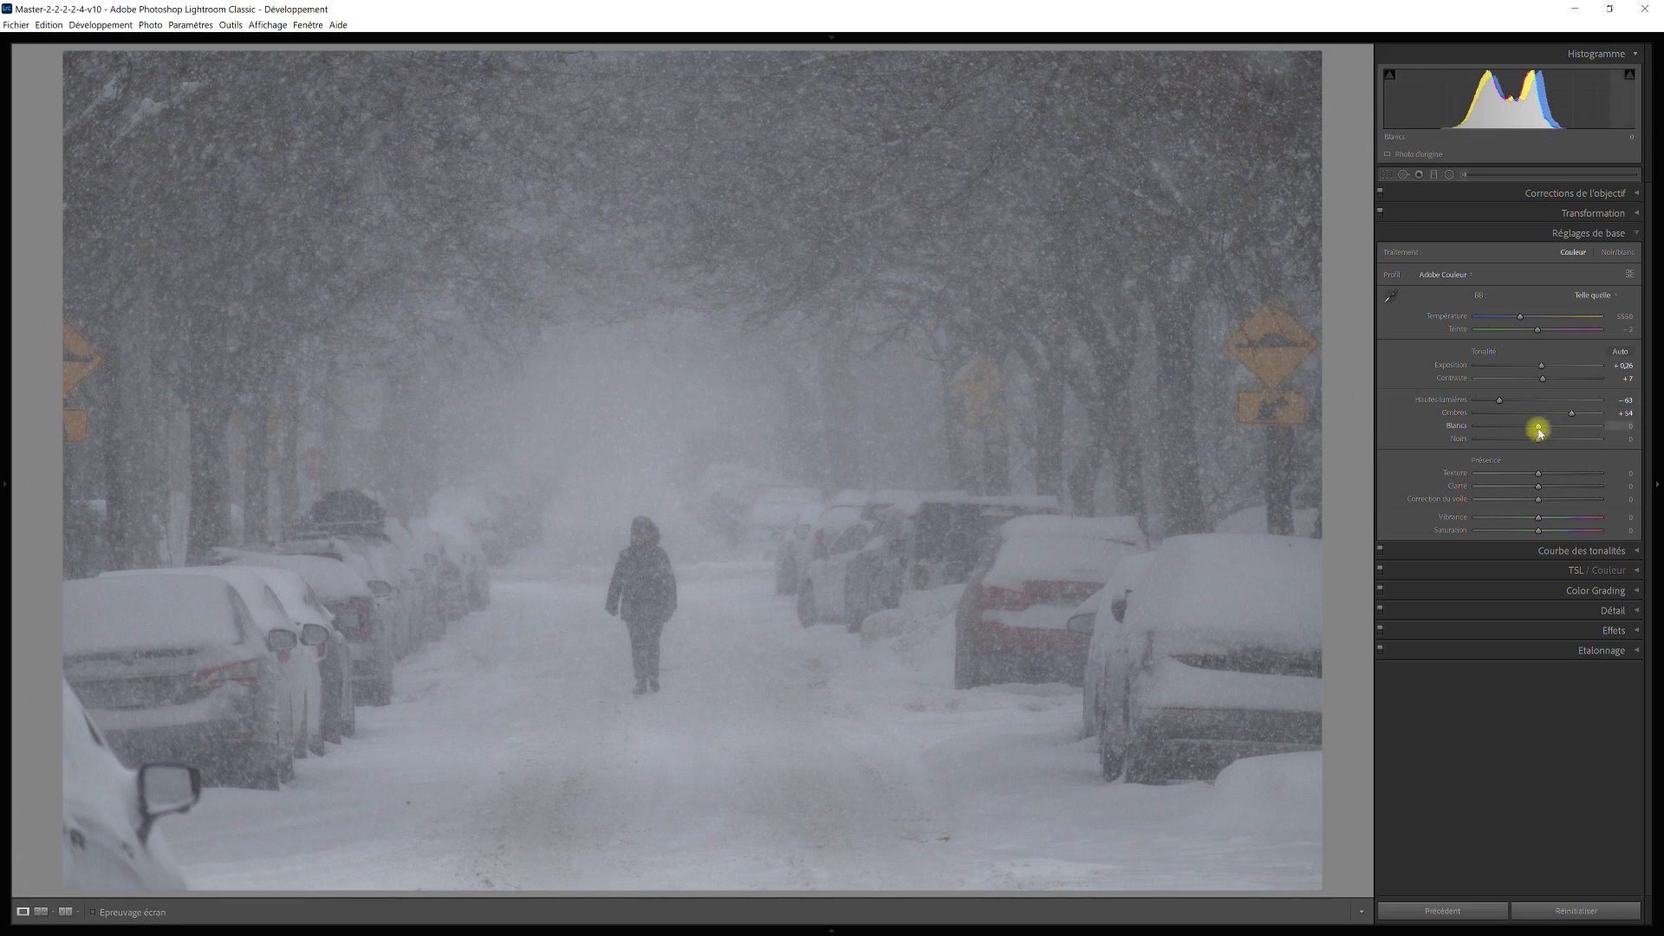
Brighten the snow by setting Whites to +50, checking the histogram for highlight clipping
{"action": "left_click_drag", "start_coordinate": [1540, 429], "coordinate": [1545, 426]}
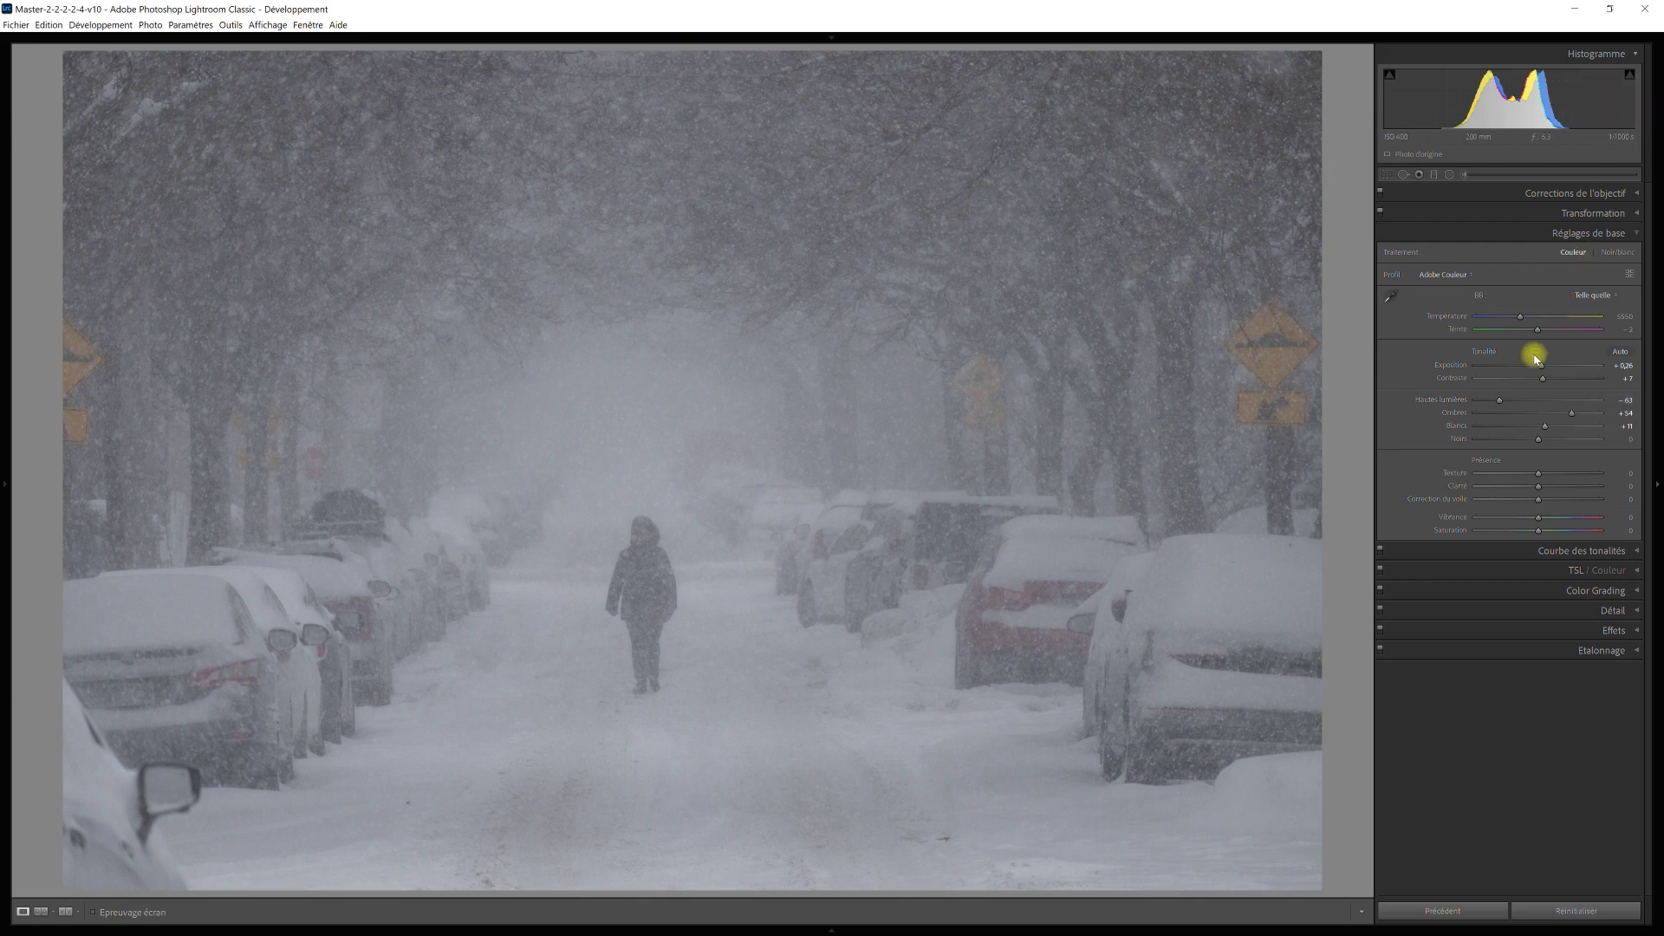
{"action": "left_click_drag", "start_coordinate": [1546, 430], "coordinate": [1569, 425]}
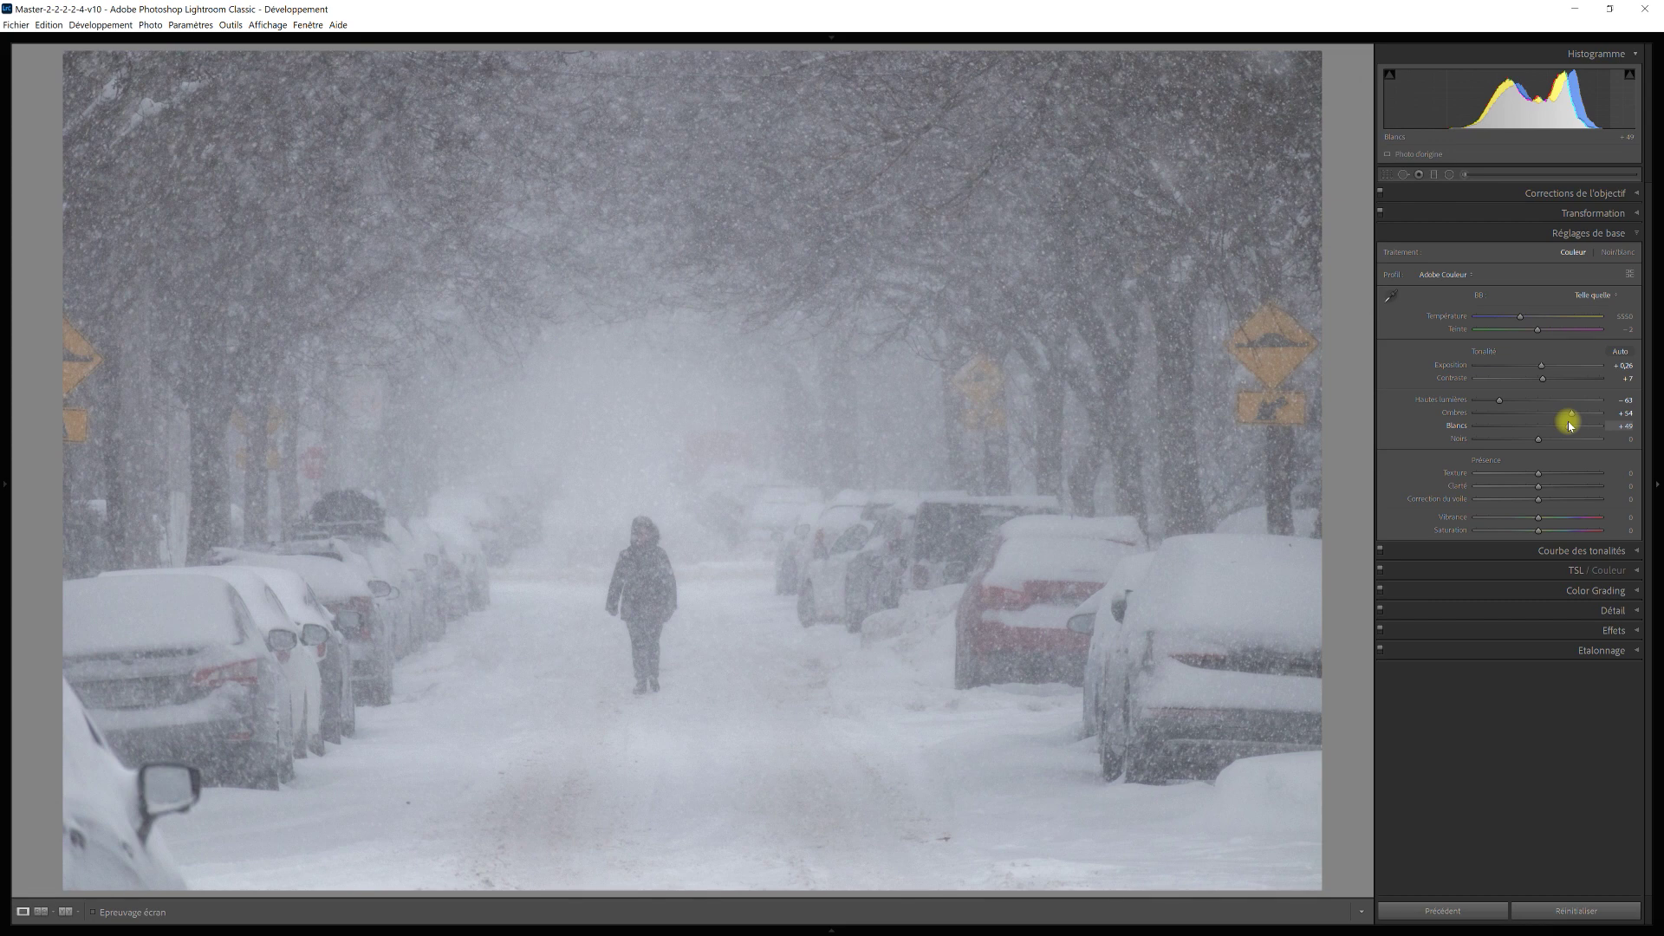
{"action": "left_click_drag", "start_coordinate": [1568, 421], "coordinate": [1568, 422]}
{"action": "left_click_drag", "start_coordinate": [1625, 104], "coordinate": [1633, 100]}
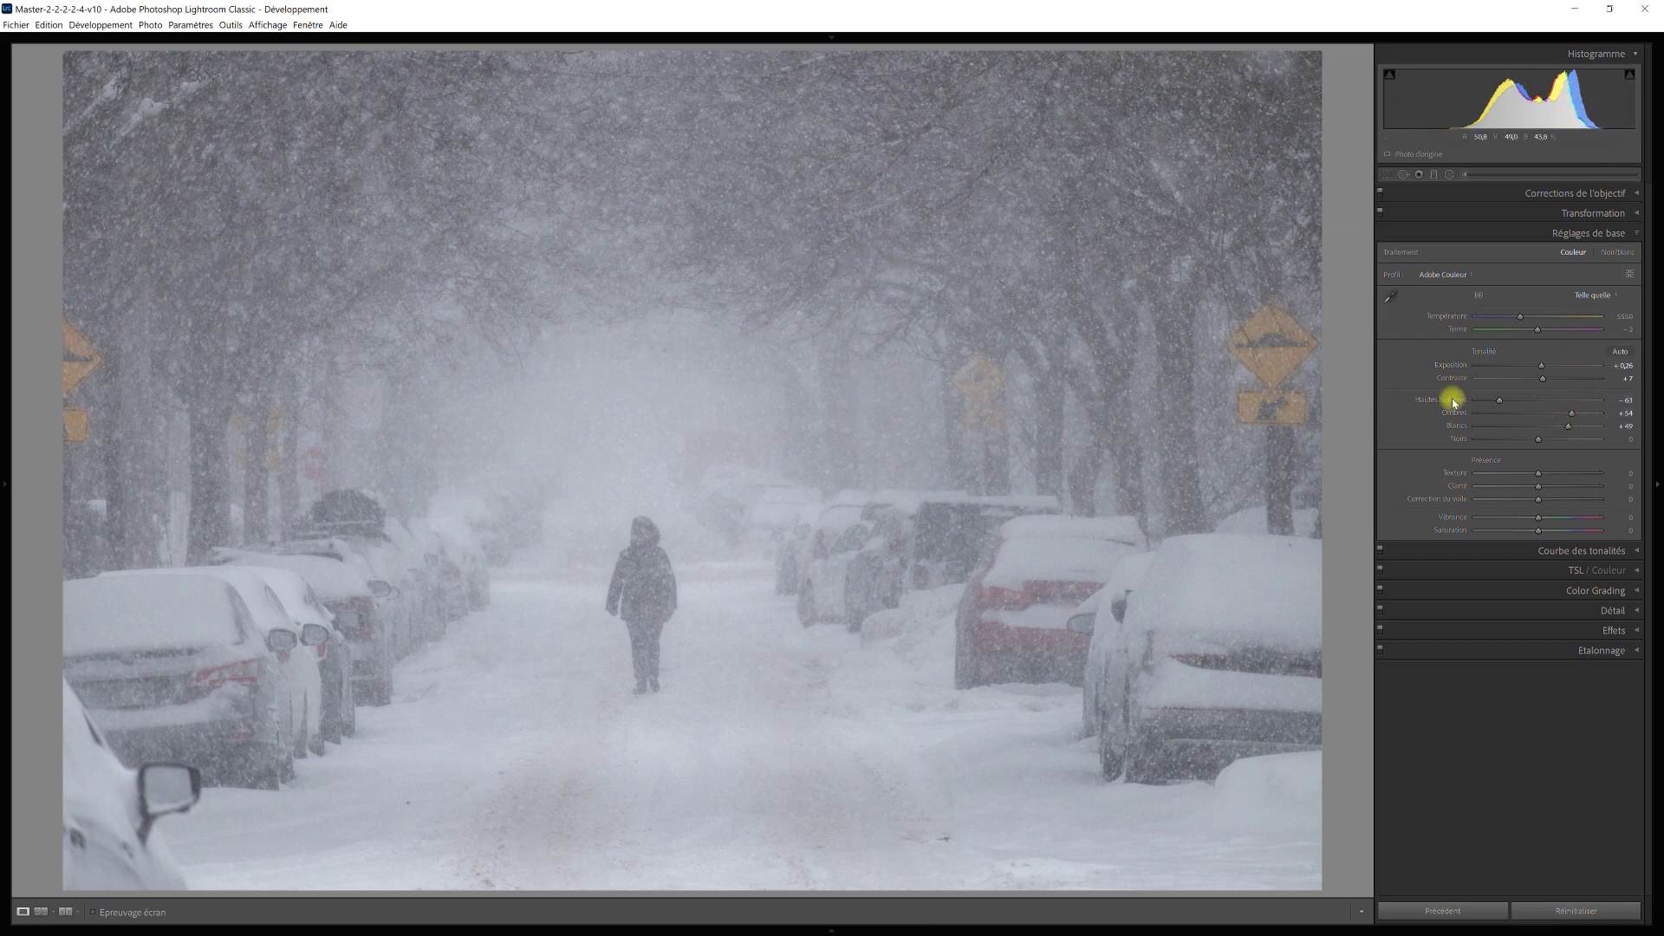
{"action": "left_click_drag", "start_coordinate": [1569, 429], "coordinate": [1589, 427]}
{"action": "key", "text": "alt"}
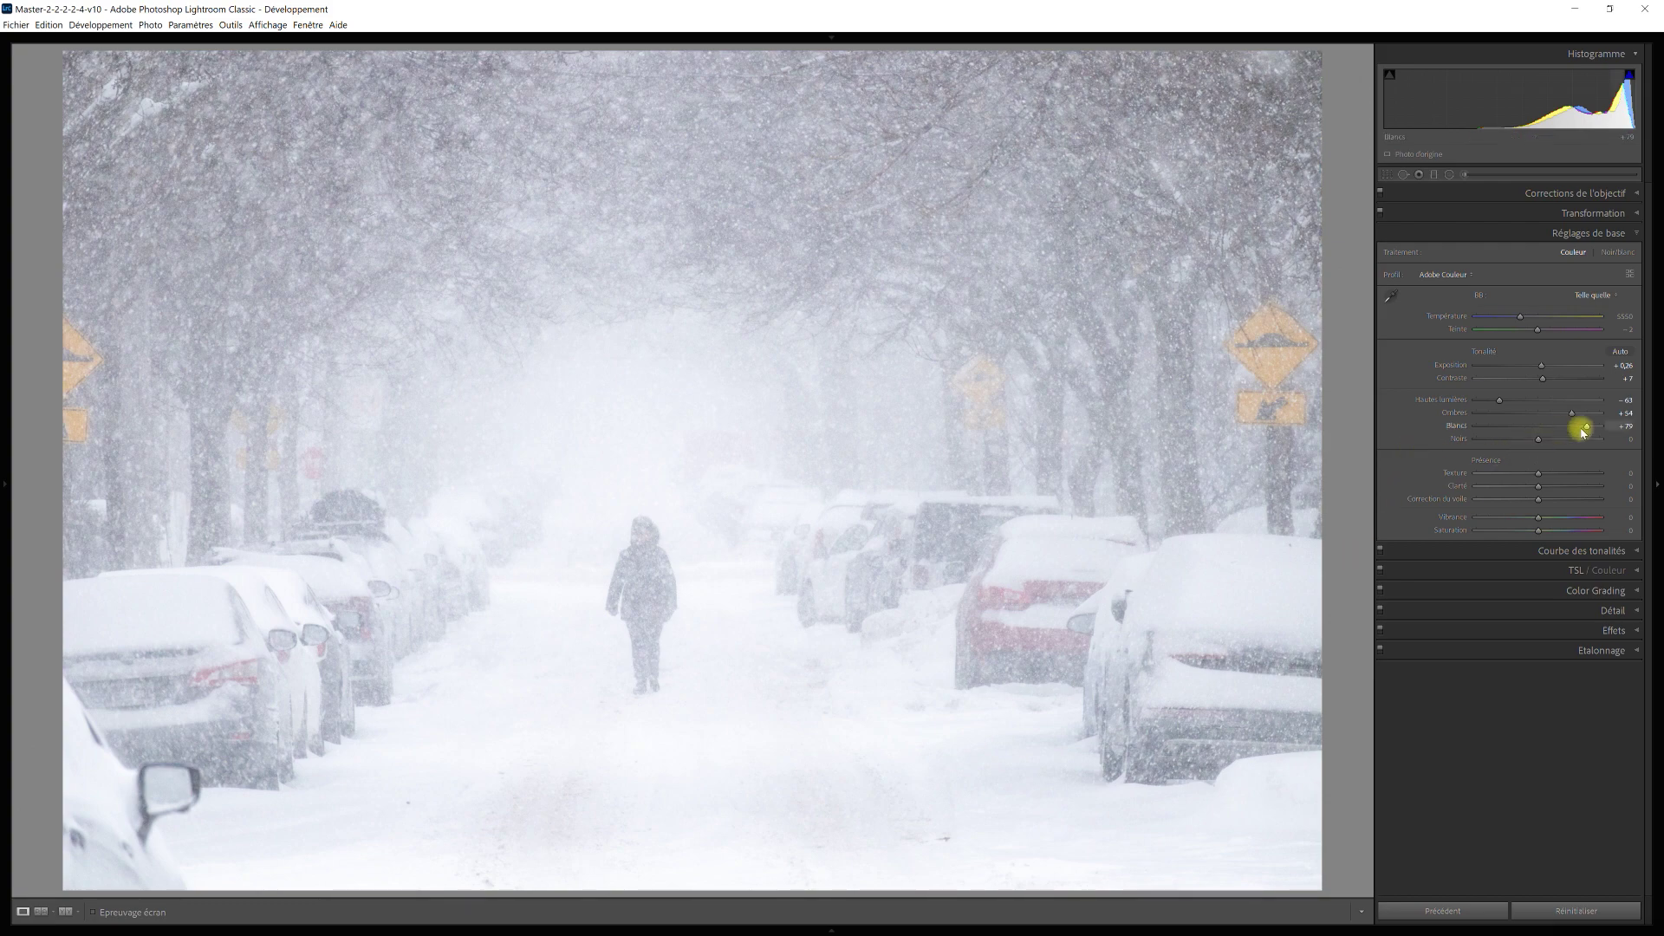
{"action": "left_click_drag", "start_coordinate": [1589, 428], "coordinate": [1571, 431]}
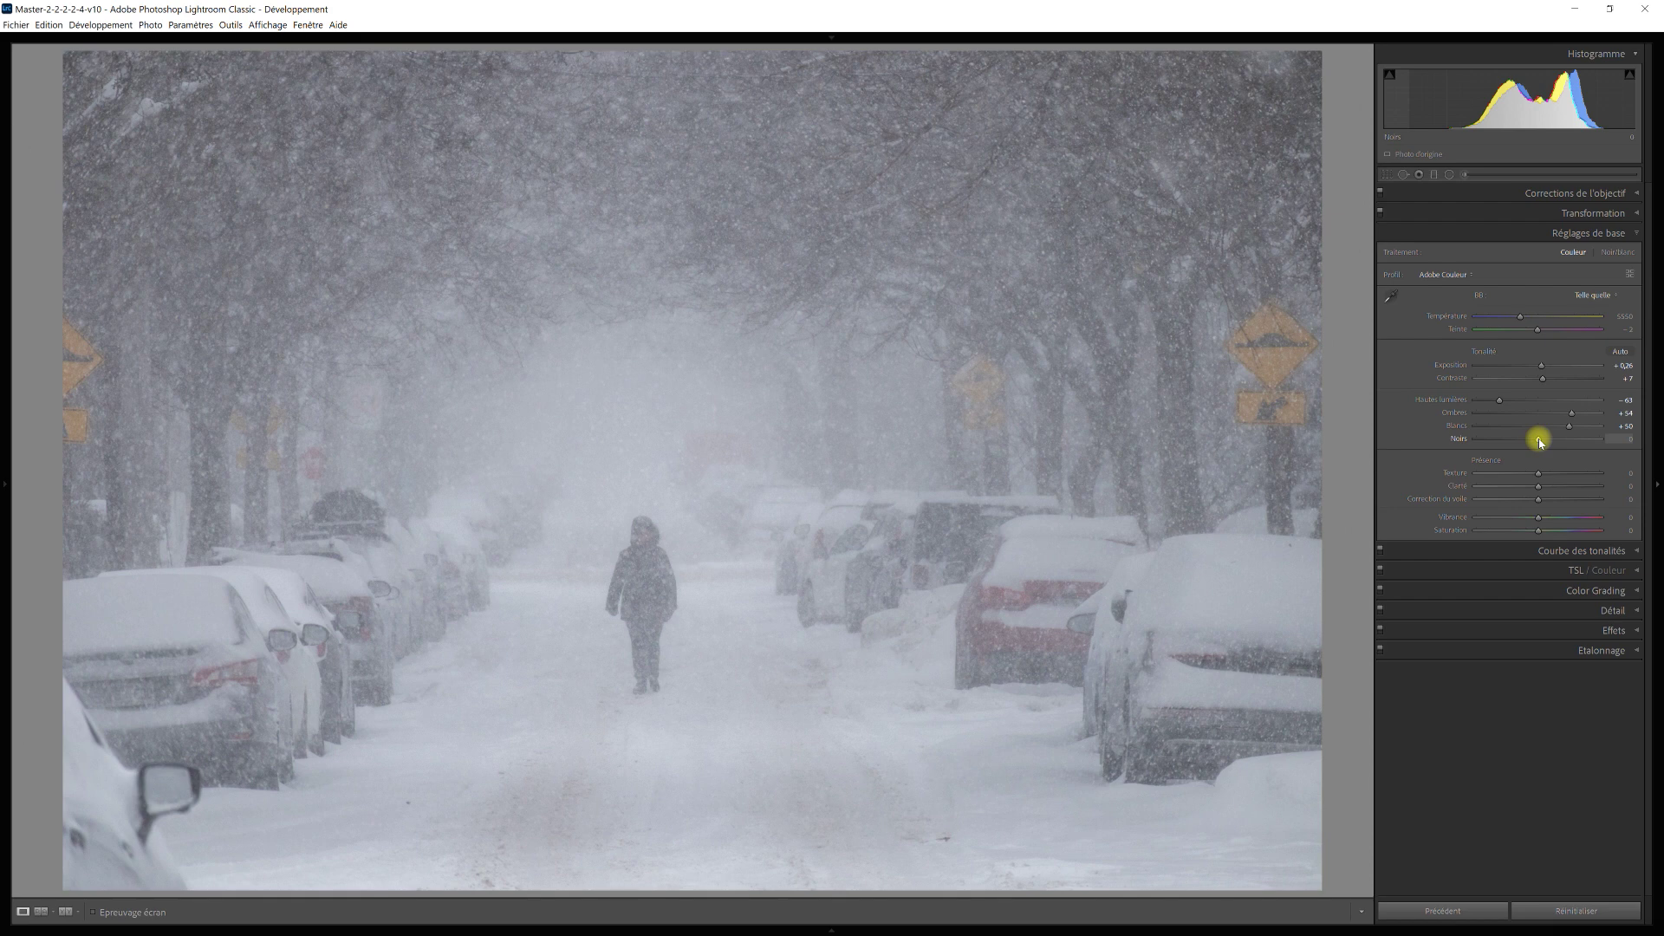
Darken the deepest tones by setting Blacks to about −38
{"action": "left_click_drag", "start_coordinate": [1539, 442], "coordinate": [1518, 442]}
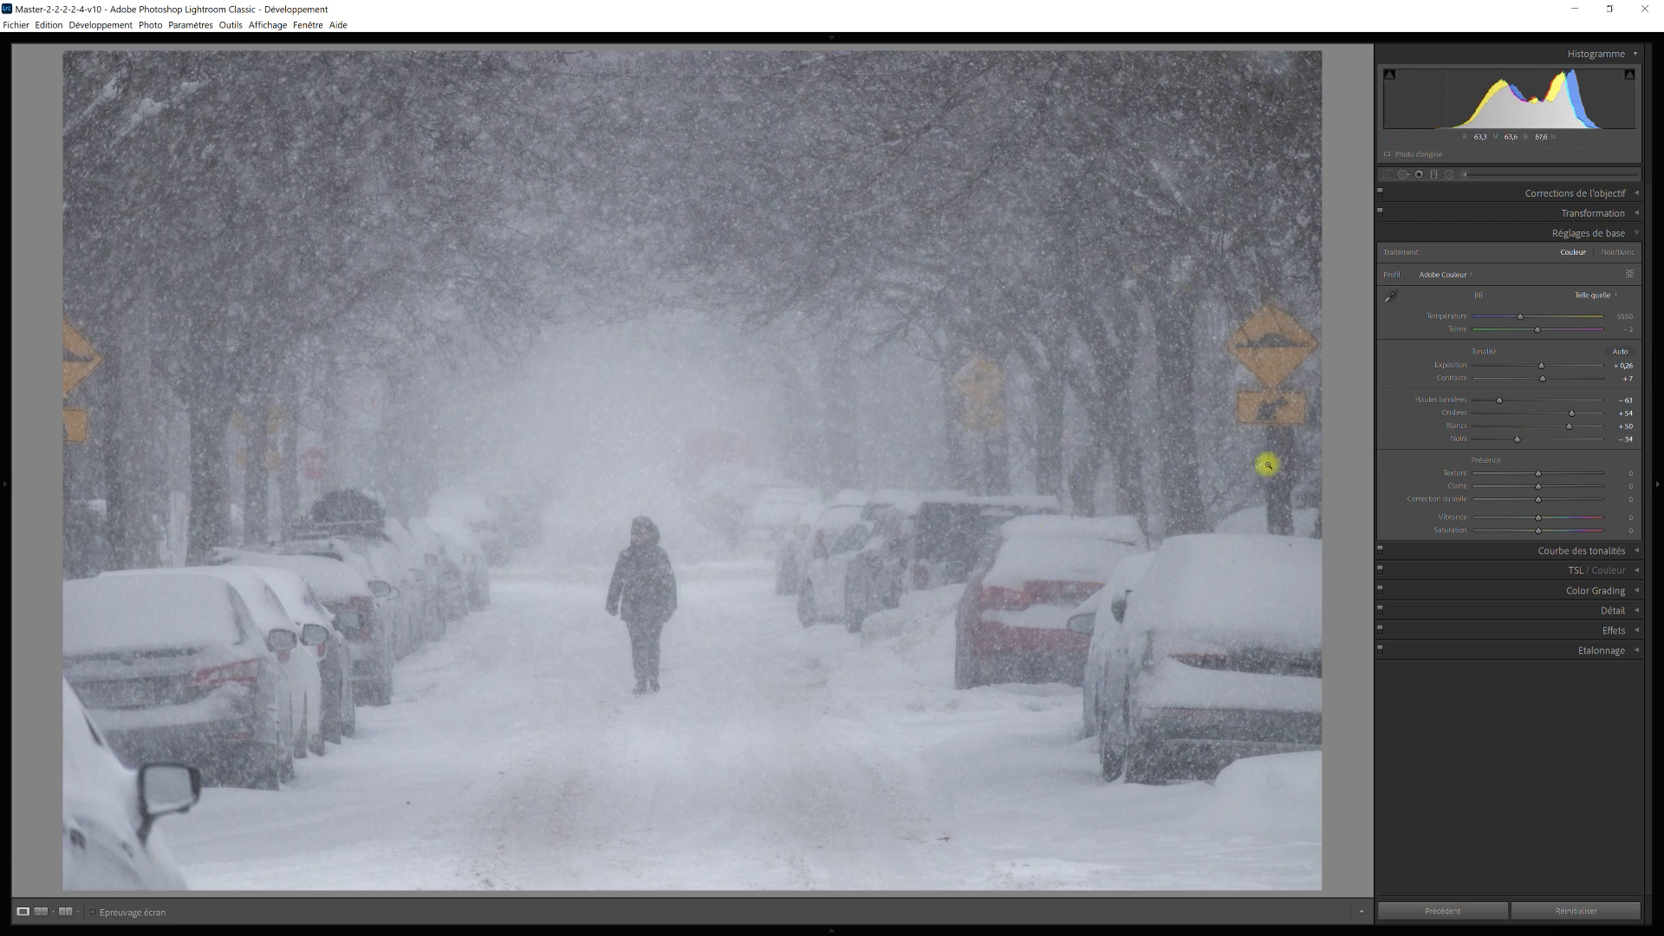
{"action": "left_click_drag", "start_coordinate": [1517, 442], "coordinate": [1473, 441]}
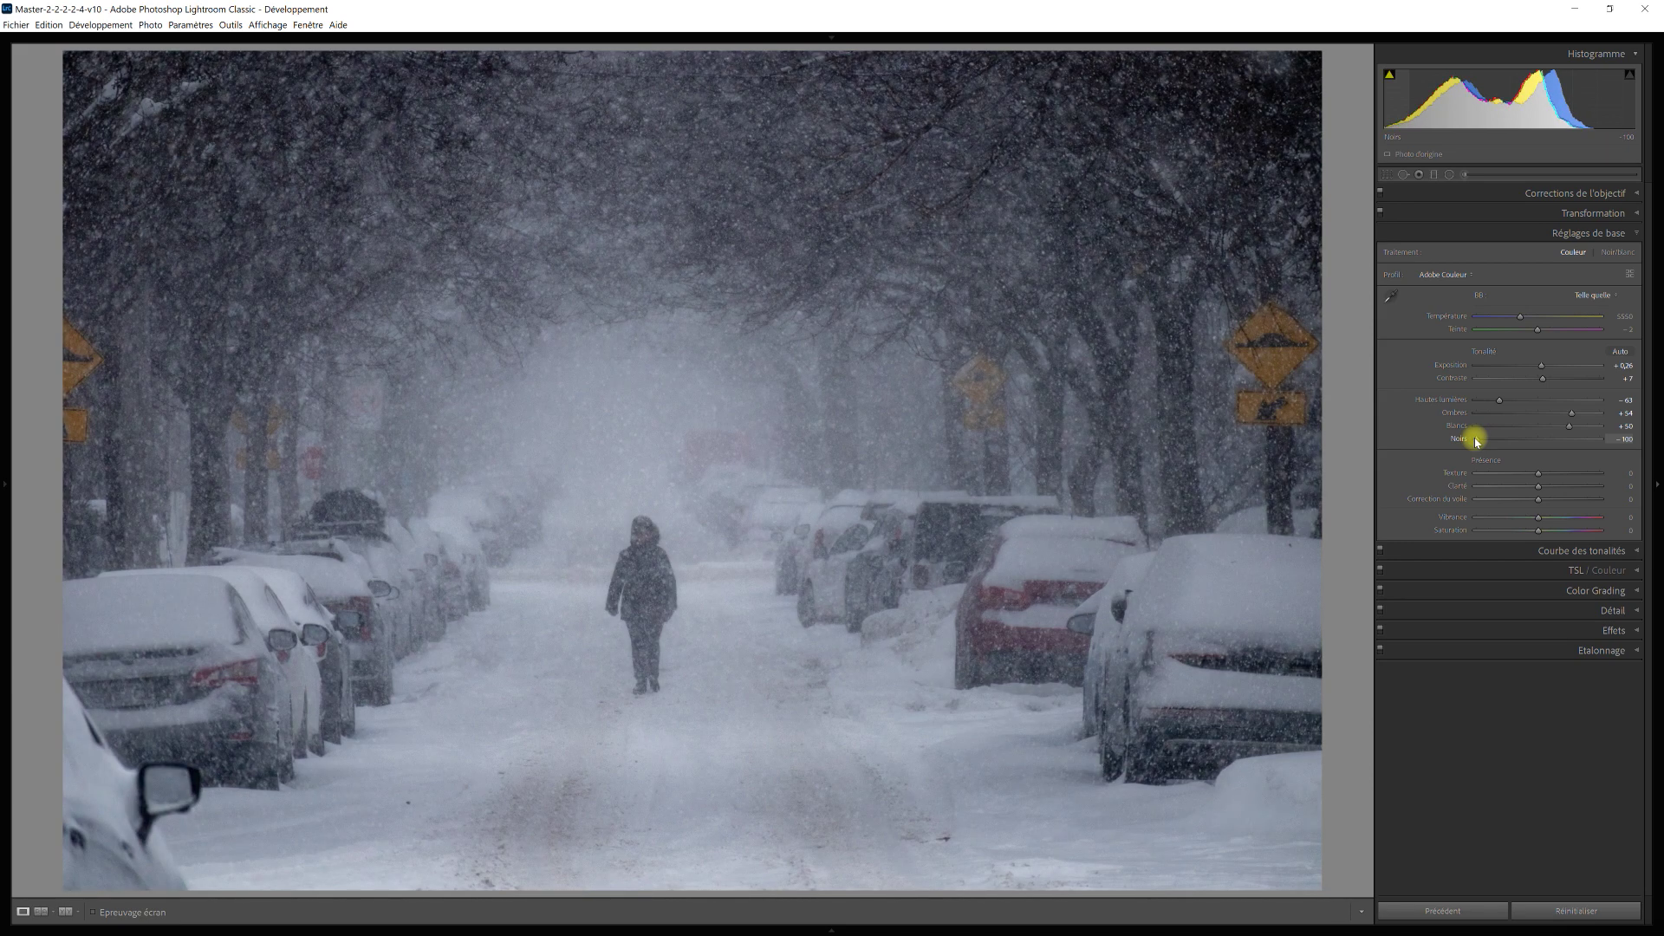
{"action": "left_click_drag", "start_coordinate": [1476, 441], "coordinate": [1516, 442]}
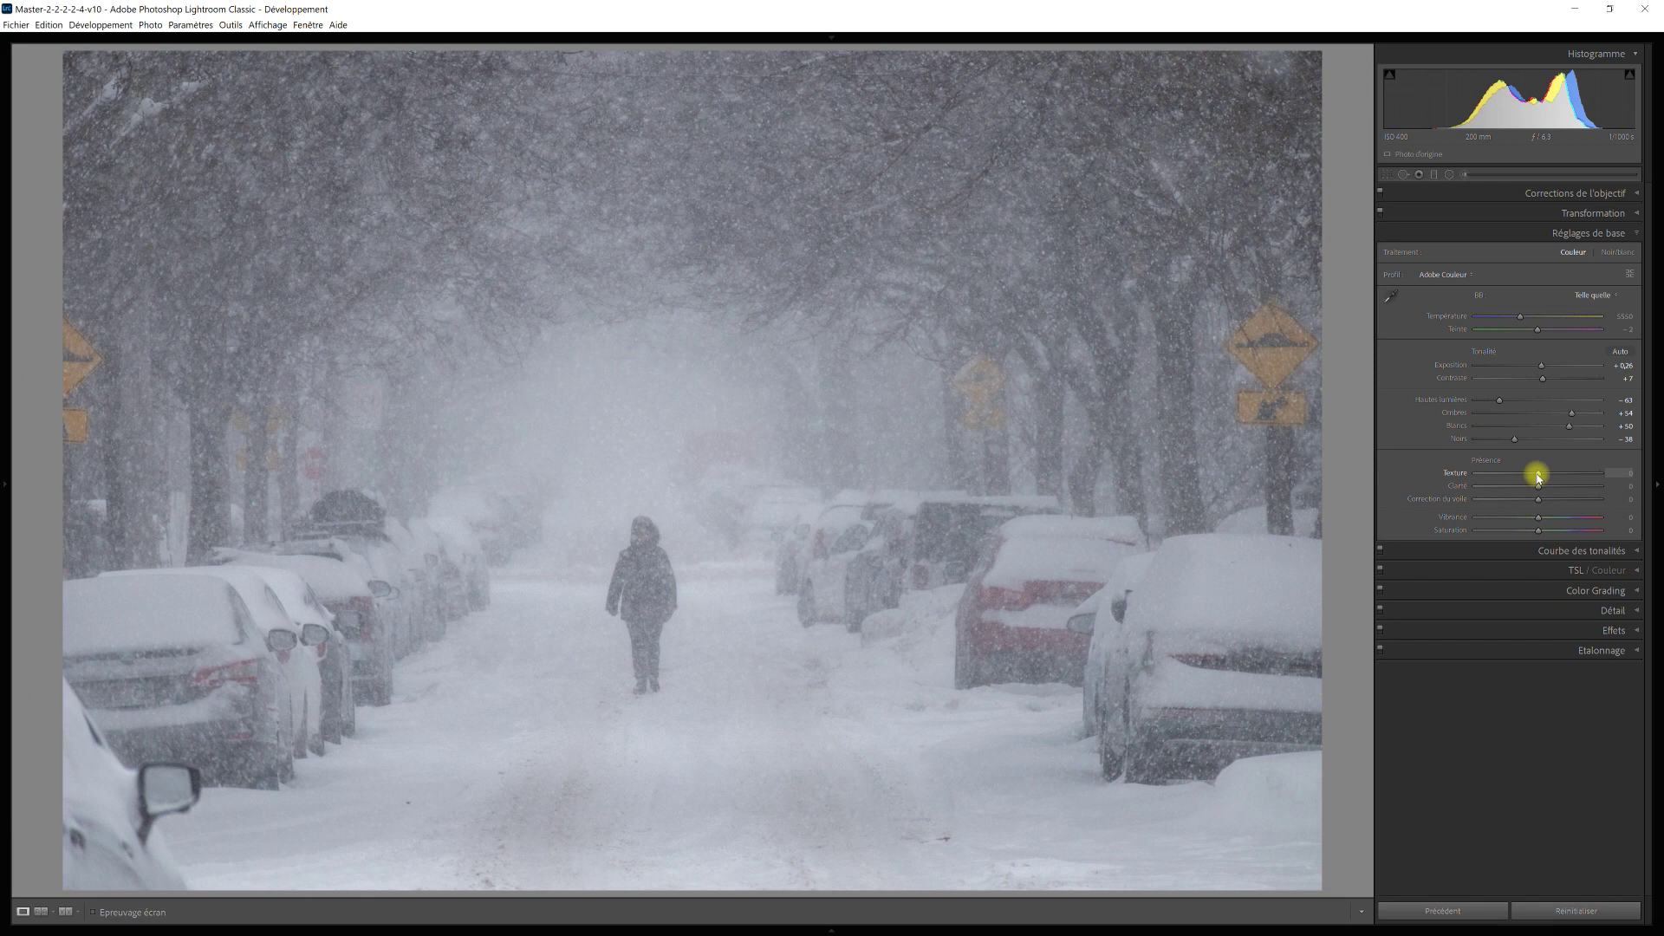
Bring out the snowflakes and trees by setting Texture to +42 and Clarity to +14
{"action": "left_click_drag", "start_coordinate": [1538, 477], "coordinate": [1565, 476]}
{"action": "mouse_move", "coordinate": [1537, 488]}
{"action": "left_mouse_down"}
{"action": "mouse_move", "coordinate": [1608, 492]}
{"action": "mouse_move", "coordinate": [1549, 495]}
{"action": "left_mouse_up"}
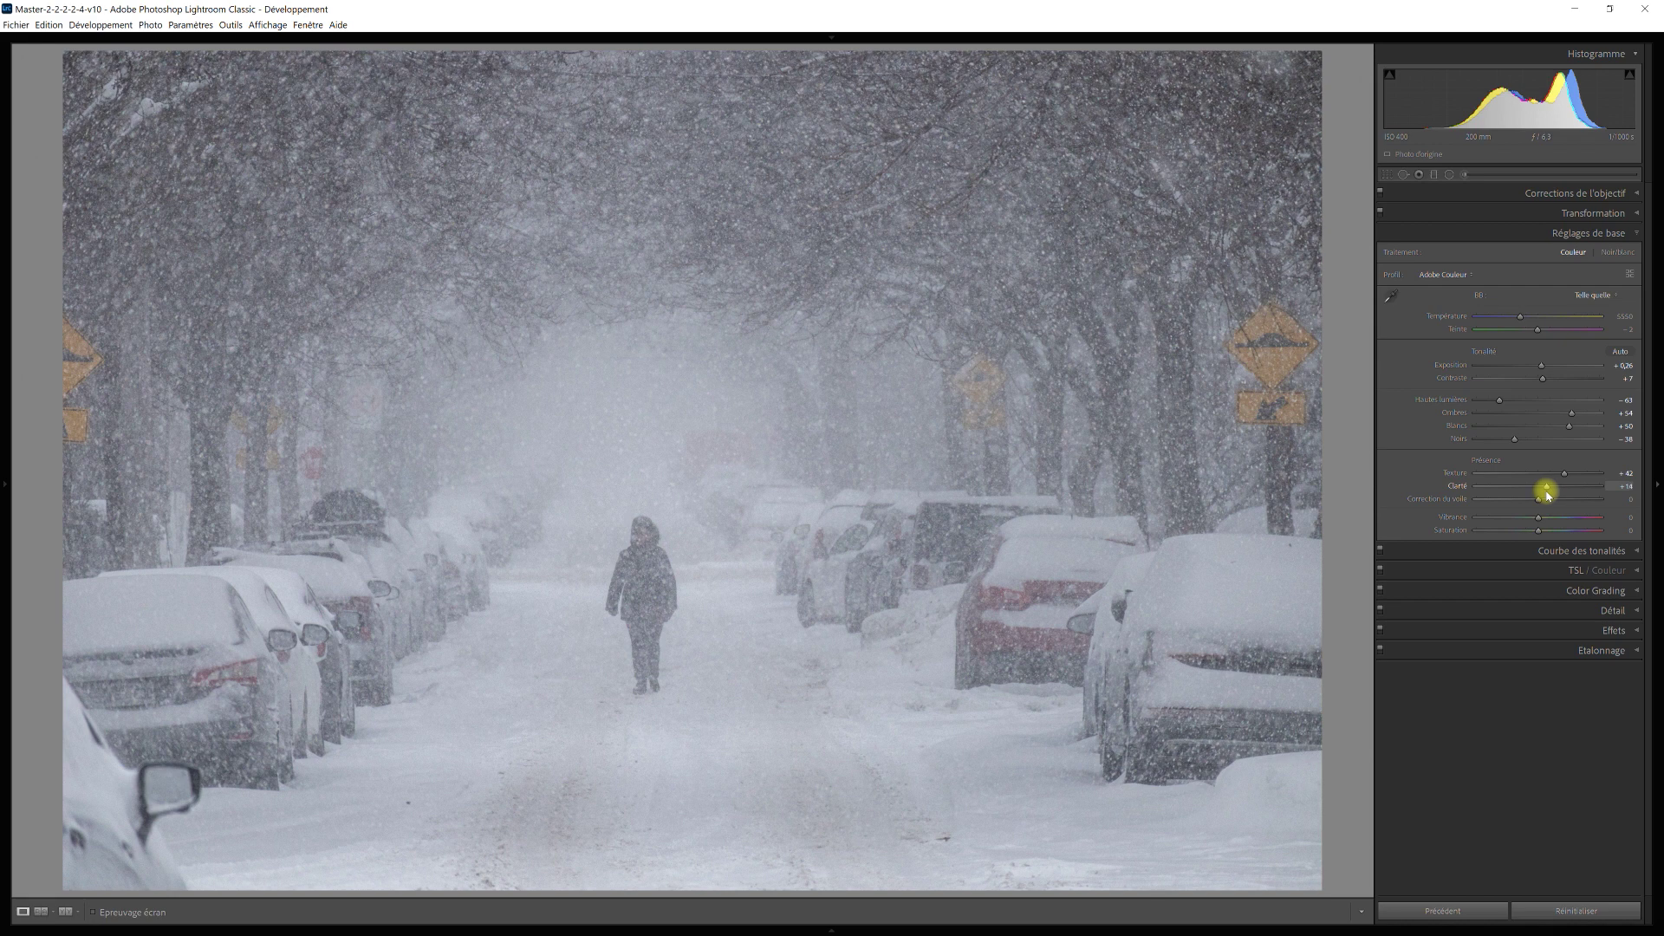
{"action": "left_click_drag", "start_coordinate": [1549, 494], "coordinate": [1547, 492]}
Try a strong Dehaze of about +45 on the photo and reset it to zero
{"action": "left_click_drag", "start_coordinate": [1541, 502], "coordinate": [1568, 500]}
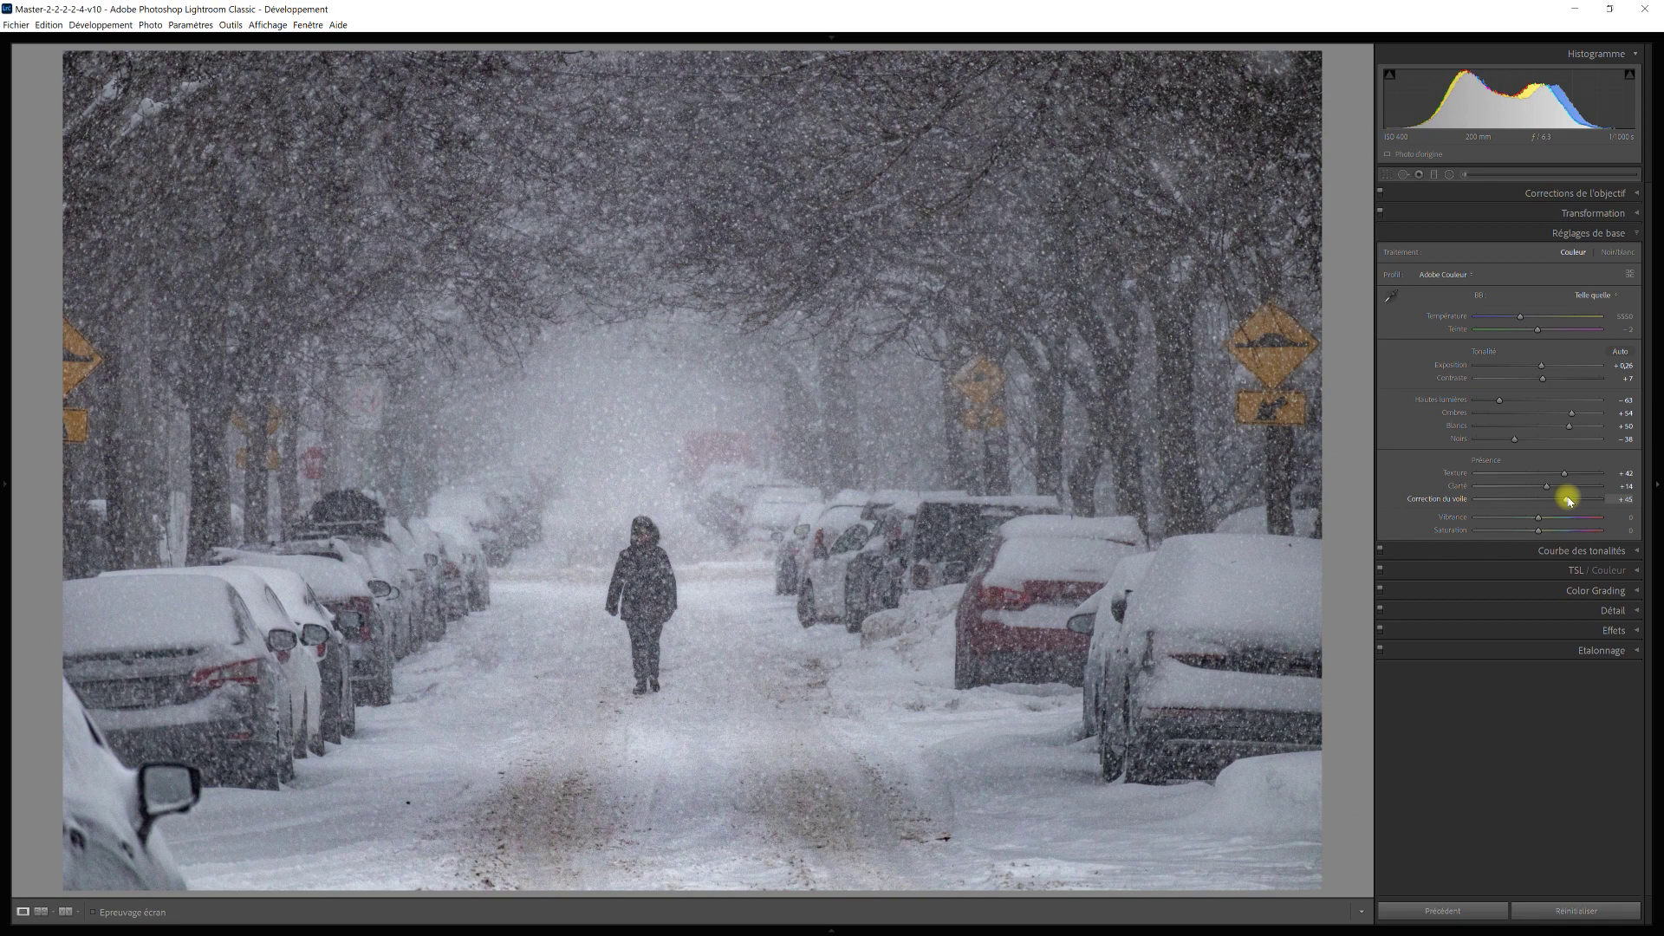
{"action": "left_click_drag", "start_coordinate": [1567, 501], "coordinate": [1566, 503]}
{"action": "left_click_drag", "start_coordinate": [1566, 501], "coordinate": [1539, 501]}
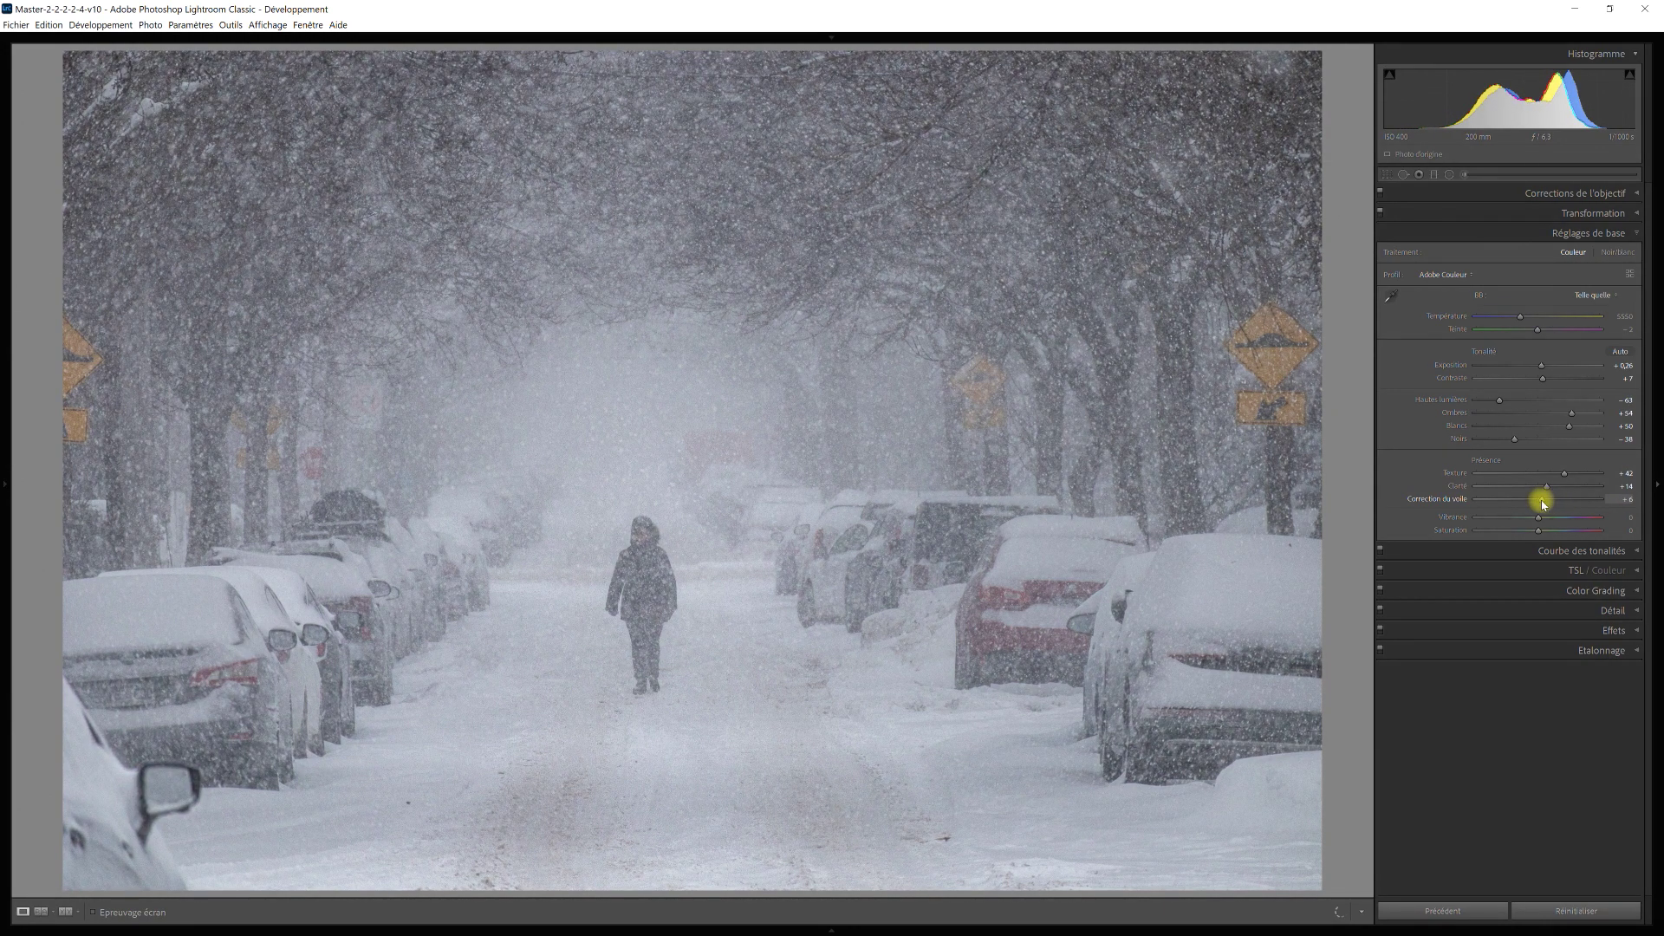
{"action": "double_click", "coordinate": [1461, 502]}
Set Dehaze to −5, raise Vibrance to +14 and slightly increase Saturation
{"action": "left_click_drag", "start_coordinate": [1541, 504], "coordinate": [1536, 502]}
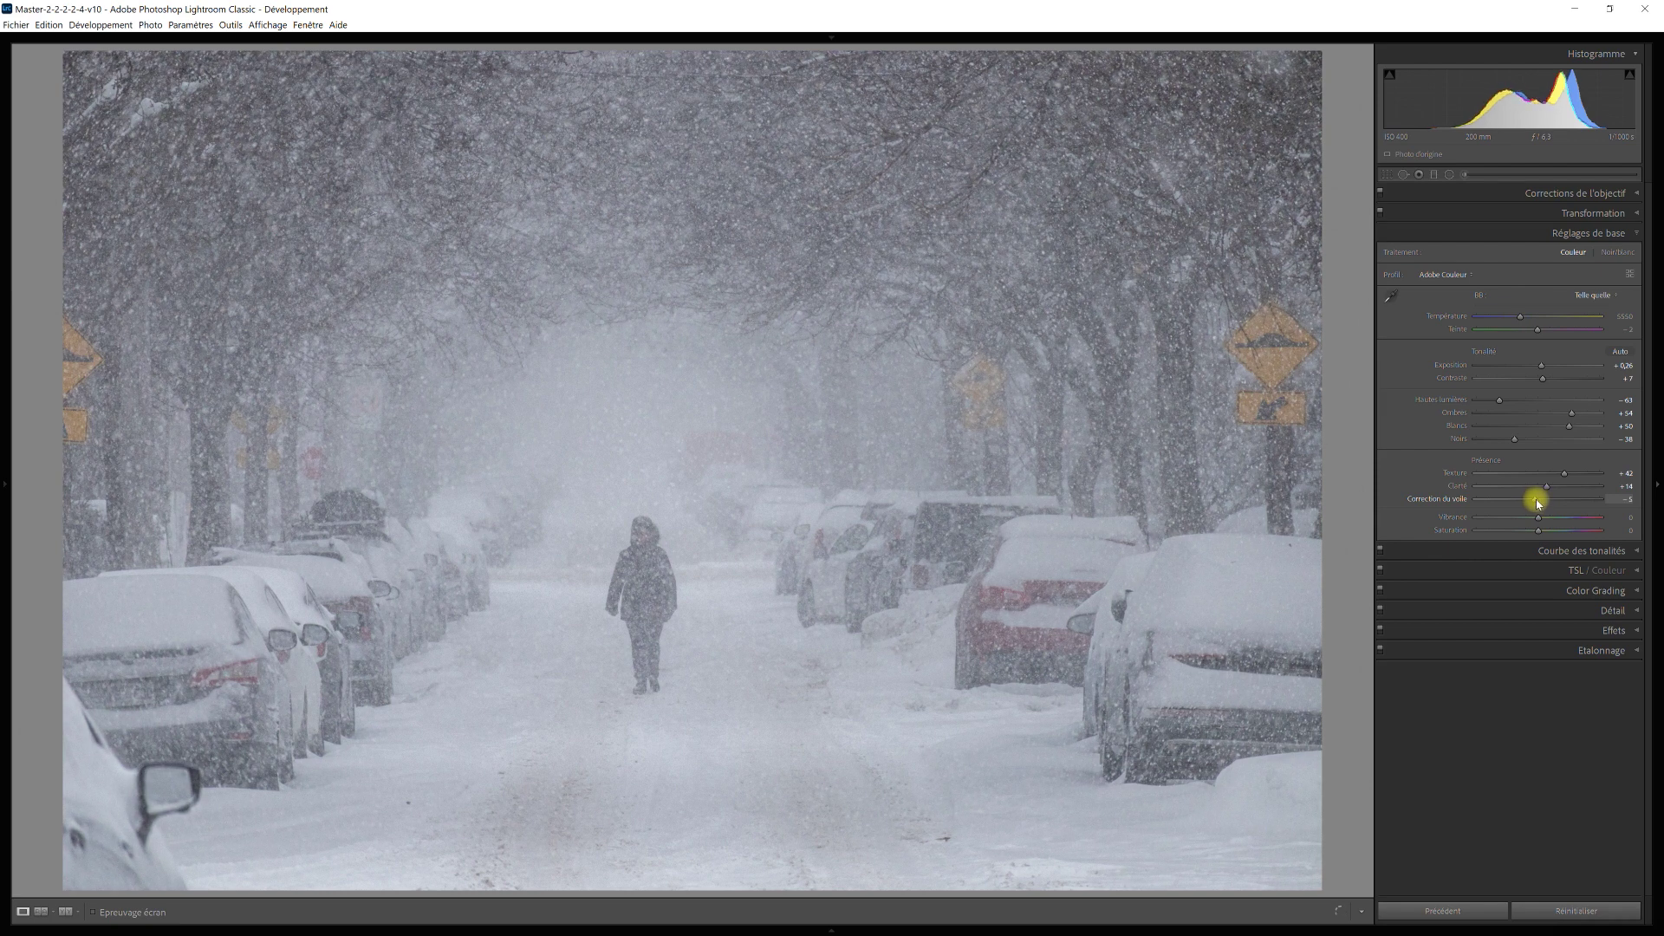
{"action": "mouse_move", "coordinate": [1537, 504]}
{"action": "left_mouse_down"}
{"action": "mouse_move", "coordinate": [1516, 504]}
{"action": "mouse_move", "coordinate": [1536, 503]}
{"action": "left_mouse_up"}
{"action": "left_click_drag", "start_coordinate": [1546, 518], "coordinate": [1547, 518]}
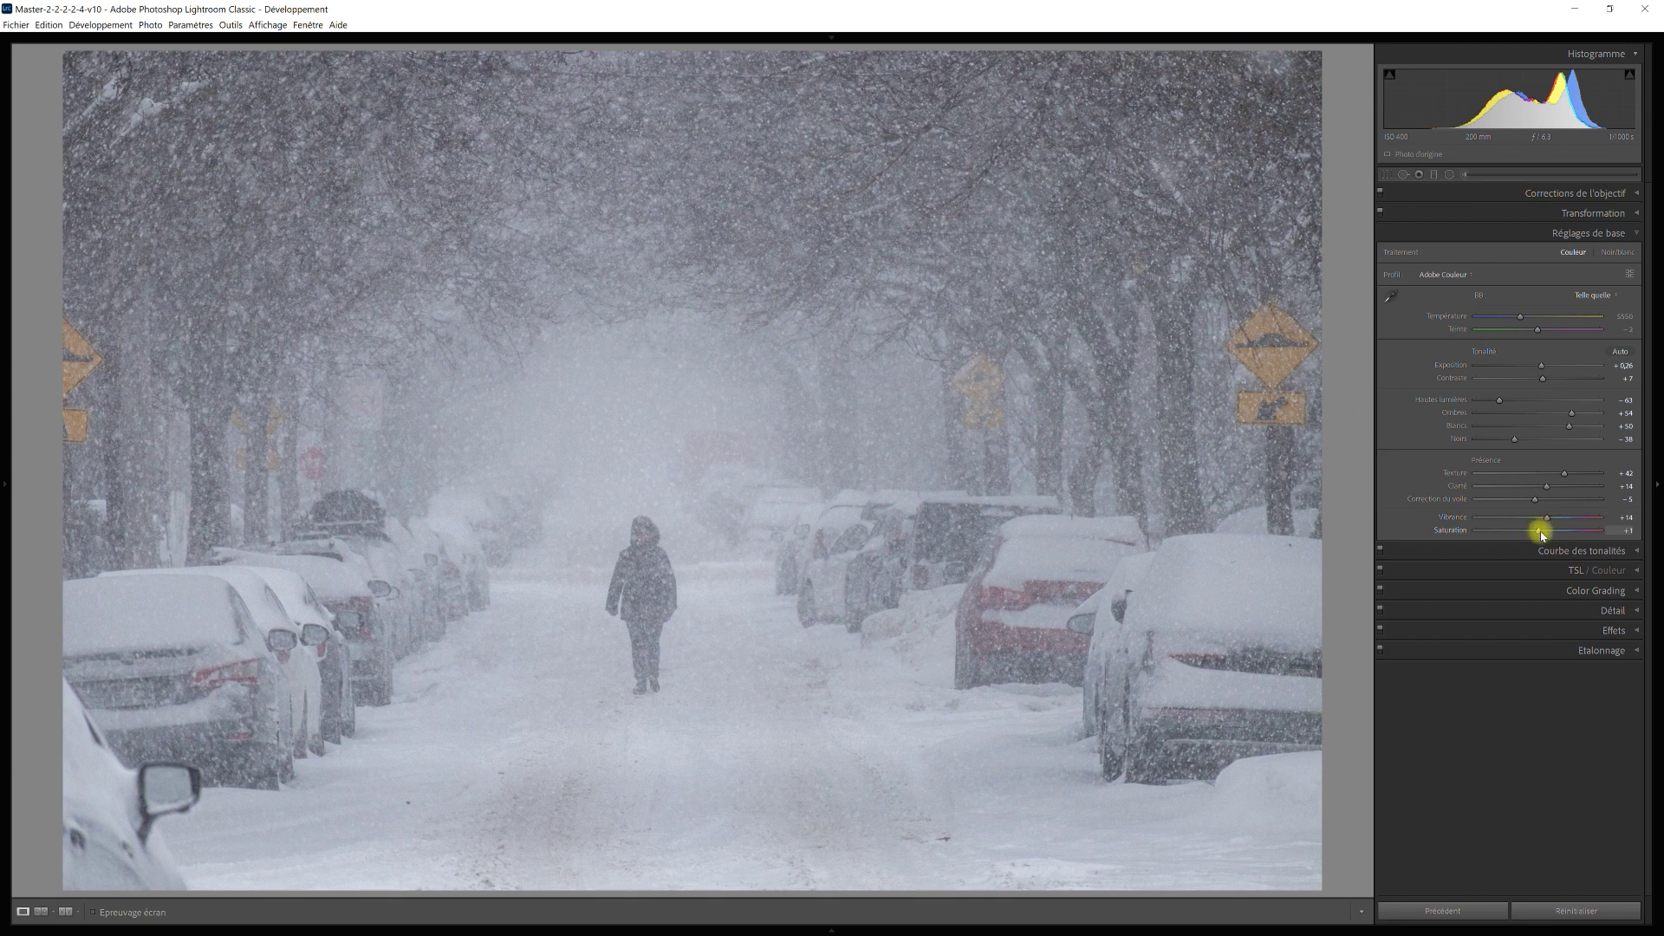
Shape an S-like tone curve with the black point's output at 22 and the white point at input 232, output 255, and compare before and after
{"action": "left_click", "coordinate": [1640, 553]}
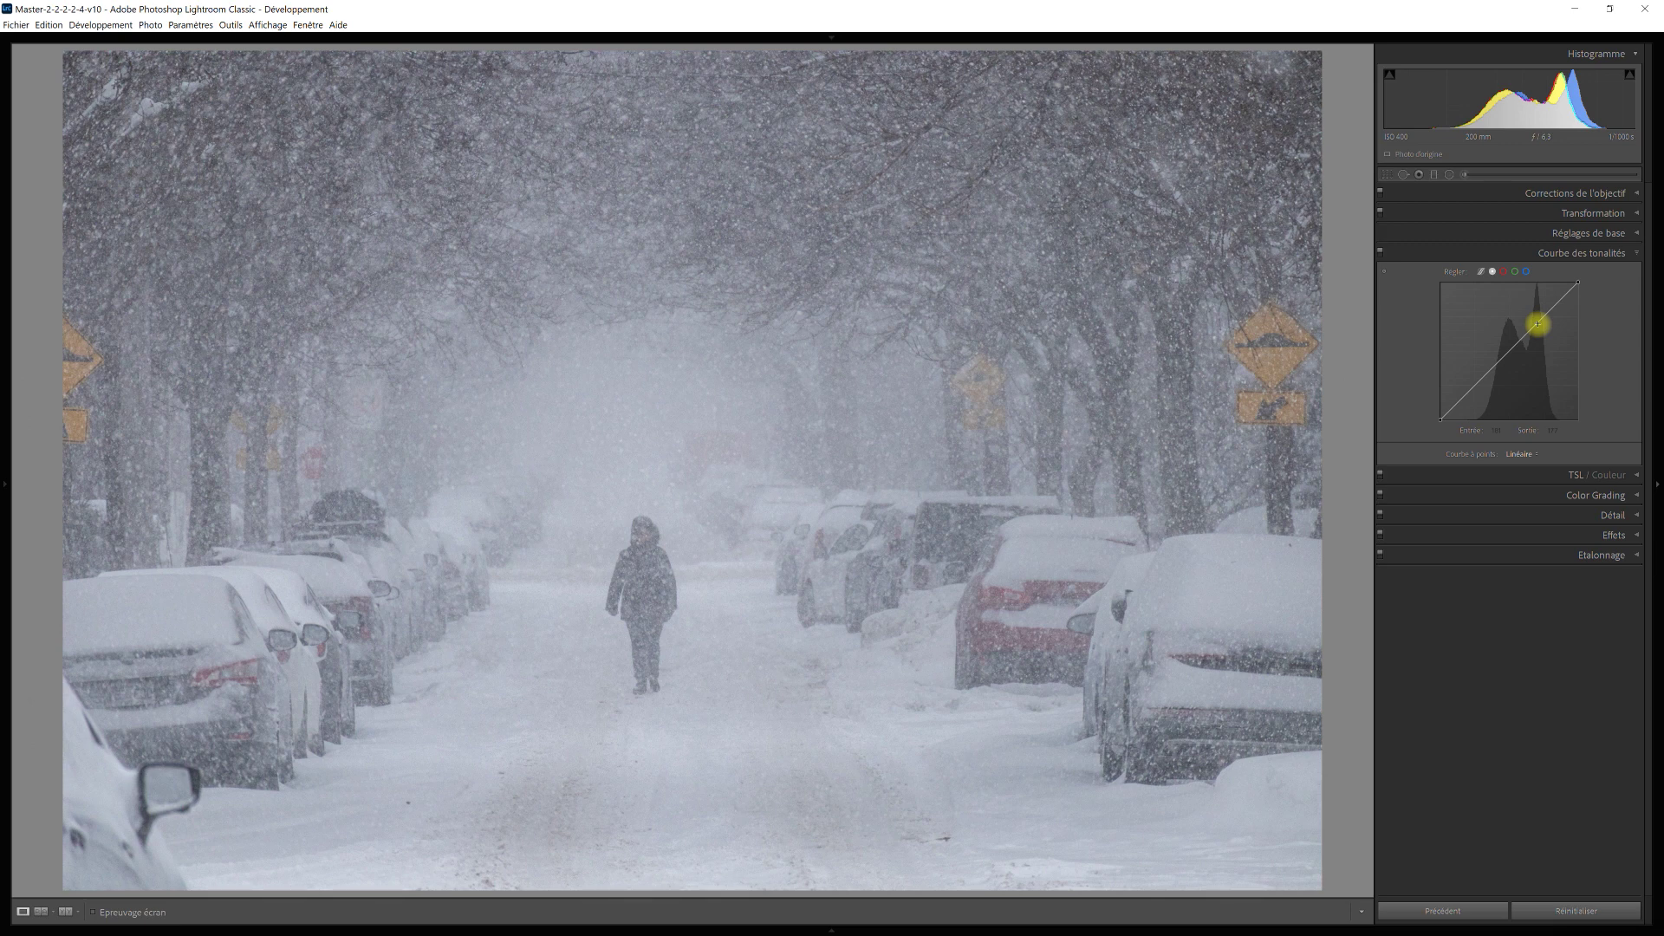
{"action": "left_click_drag", "start_coordinate": [1538, 324], "coordinate": [1540, 312]}
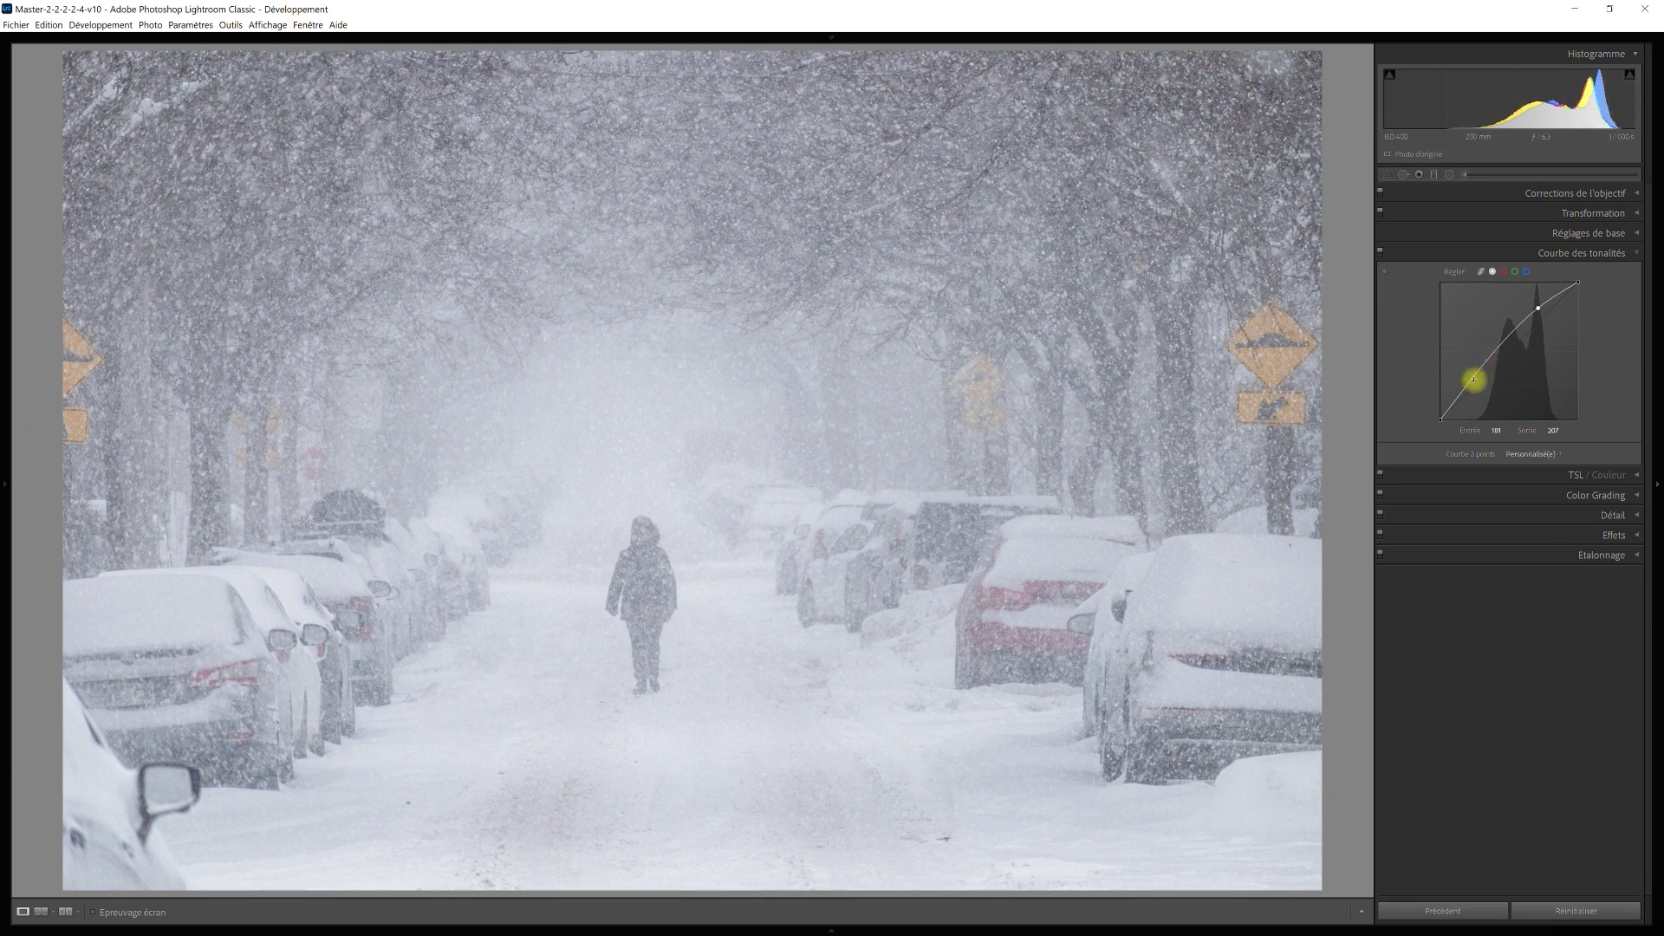
{"action": "left_click_drag", "start_coordinate": [1475, 382], "coordinate": [1438, 412]}
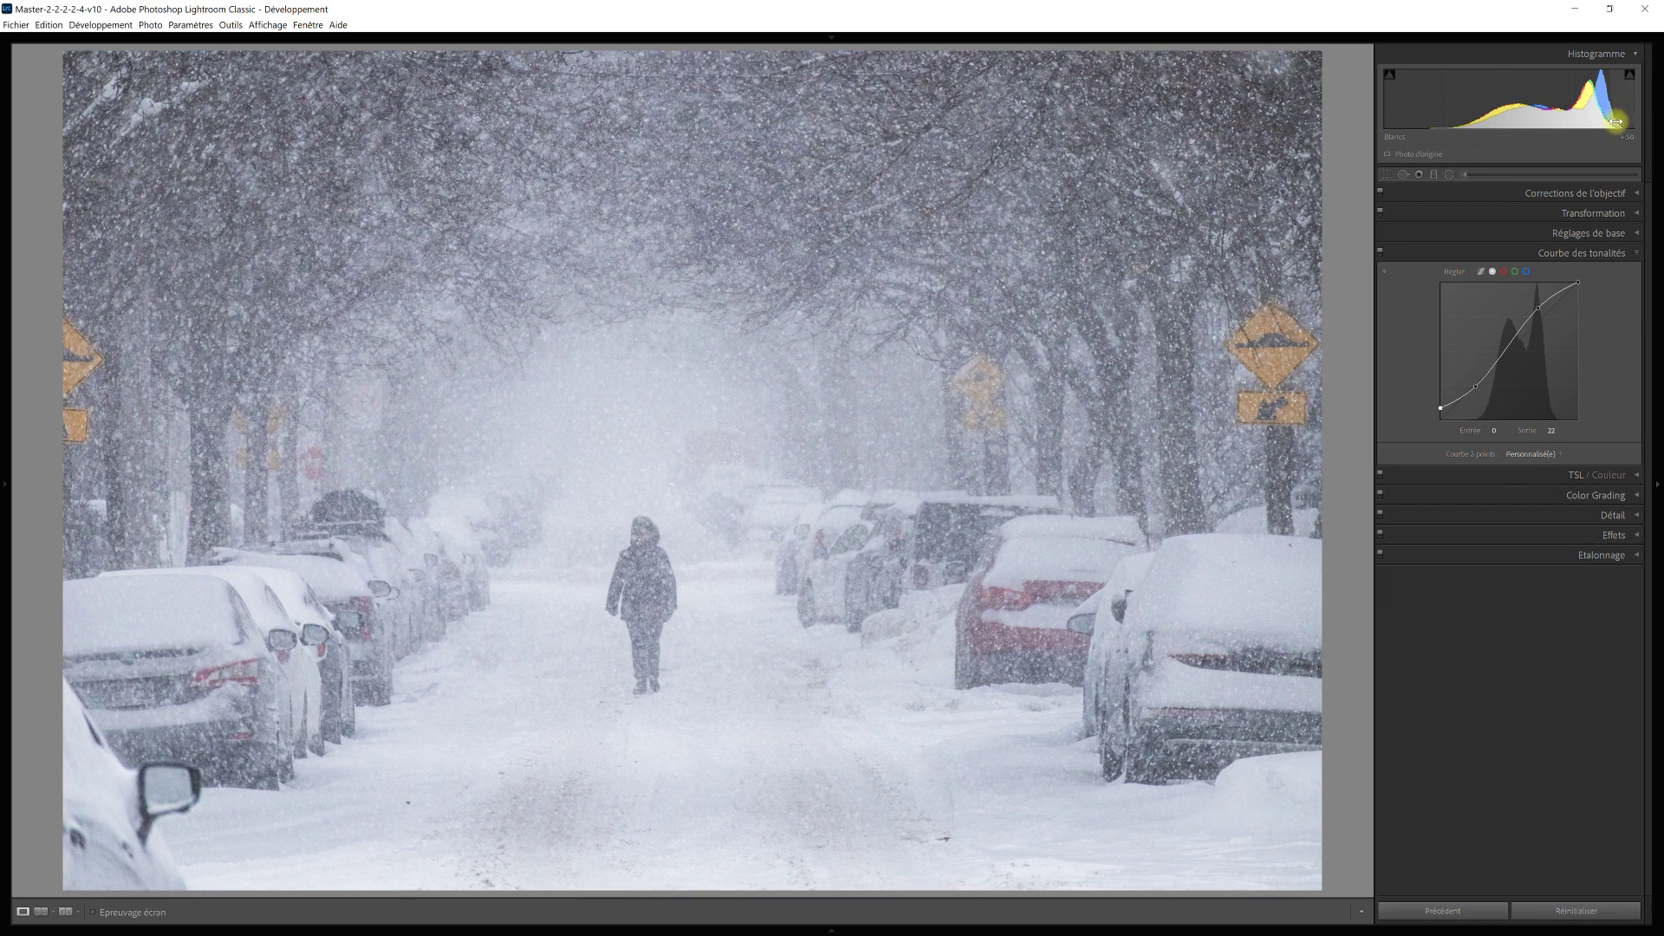
{"action": "left_click_drag", "start_coordinate": [1579, 292], "coordinate": [1566, 285]}
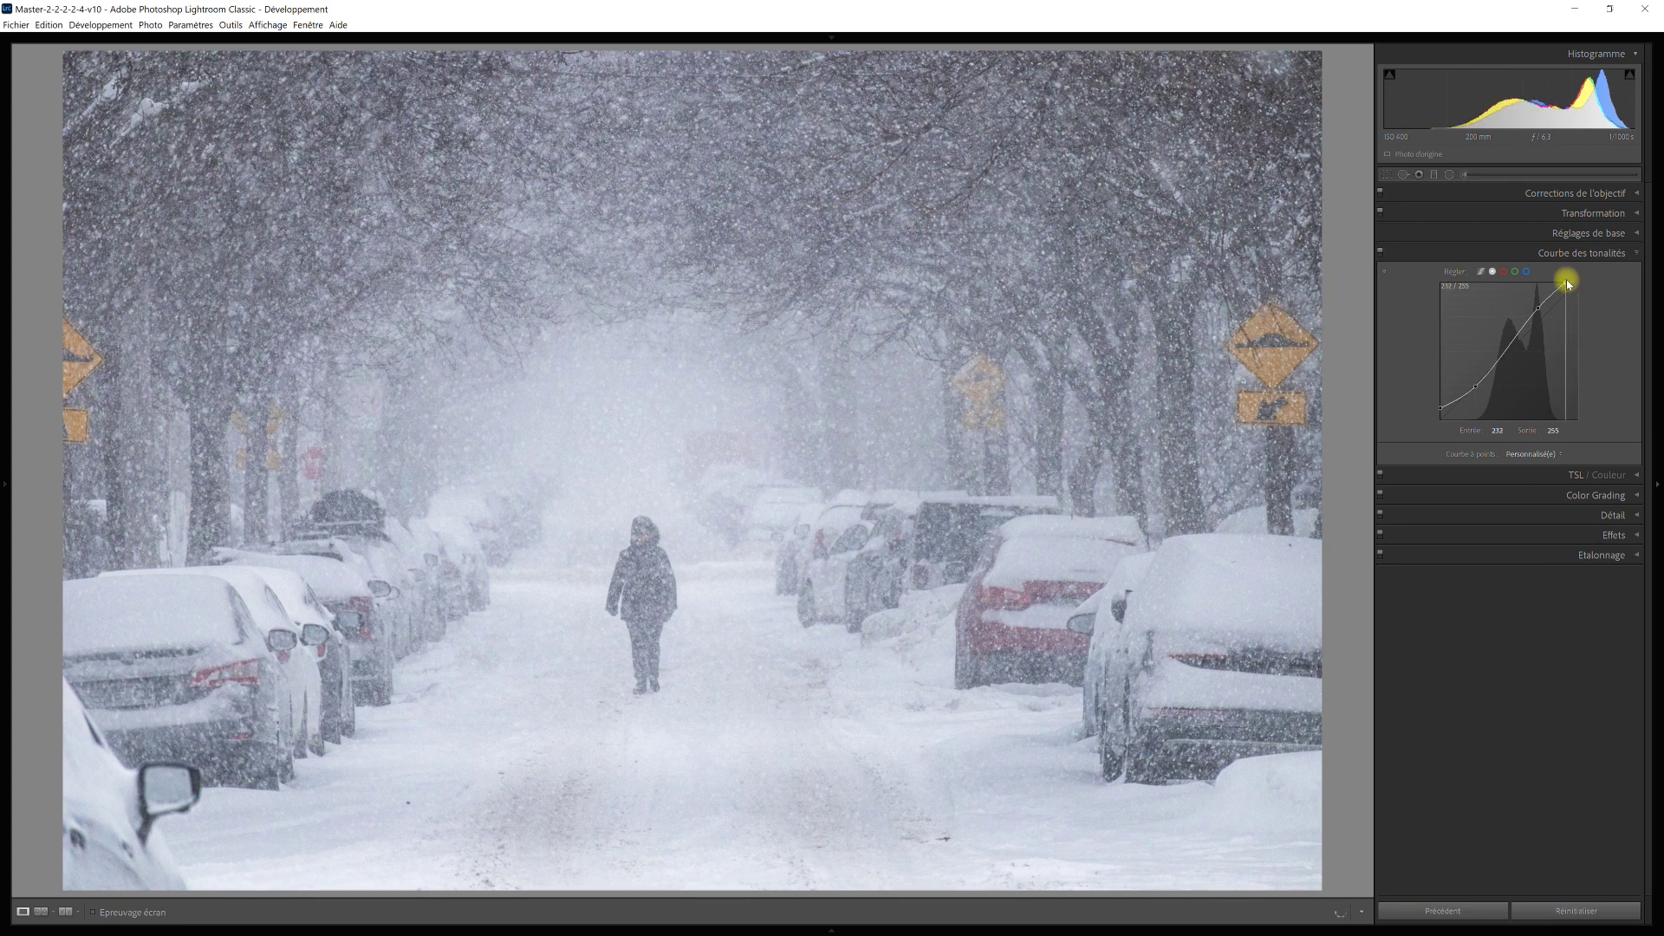
{"action": "left_click_drag", "start_coordinate": [1567, 284], "coordinate": [1565, 281]}
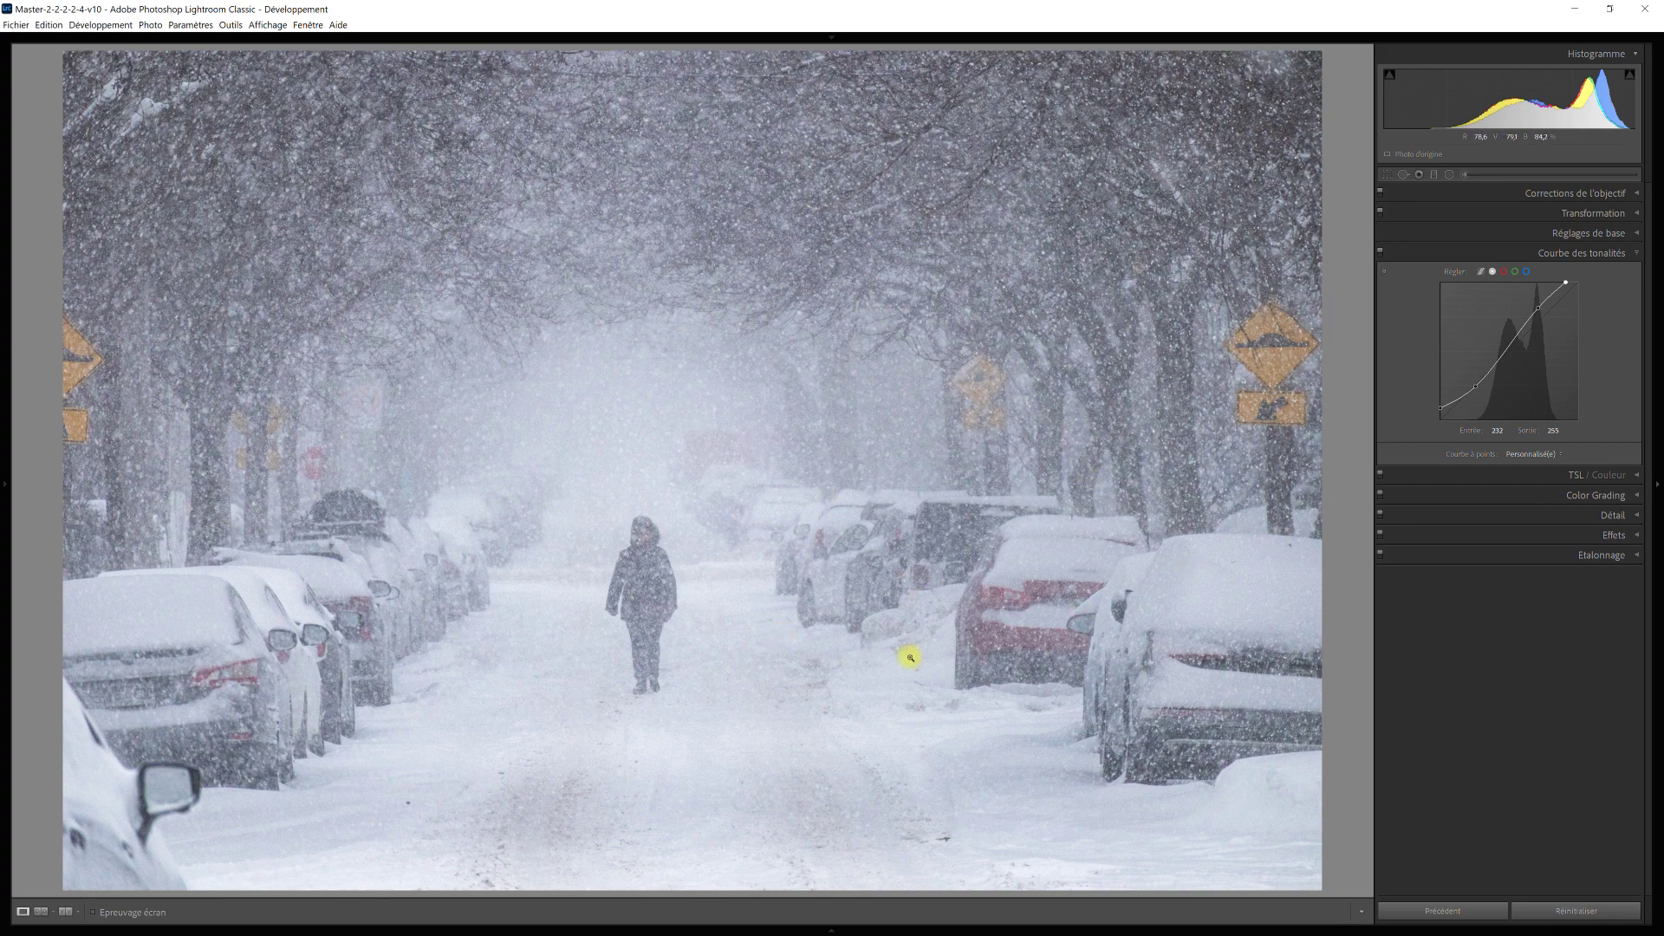
{"action": "left_click", "coordinate": [1380, 253]}
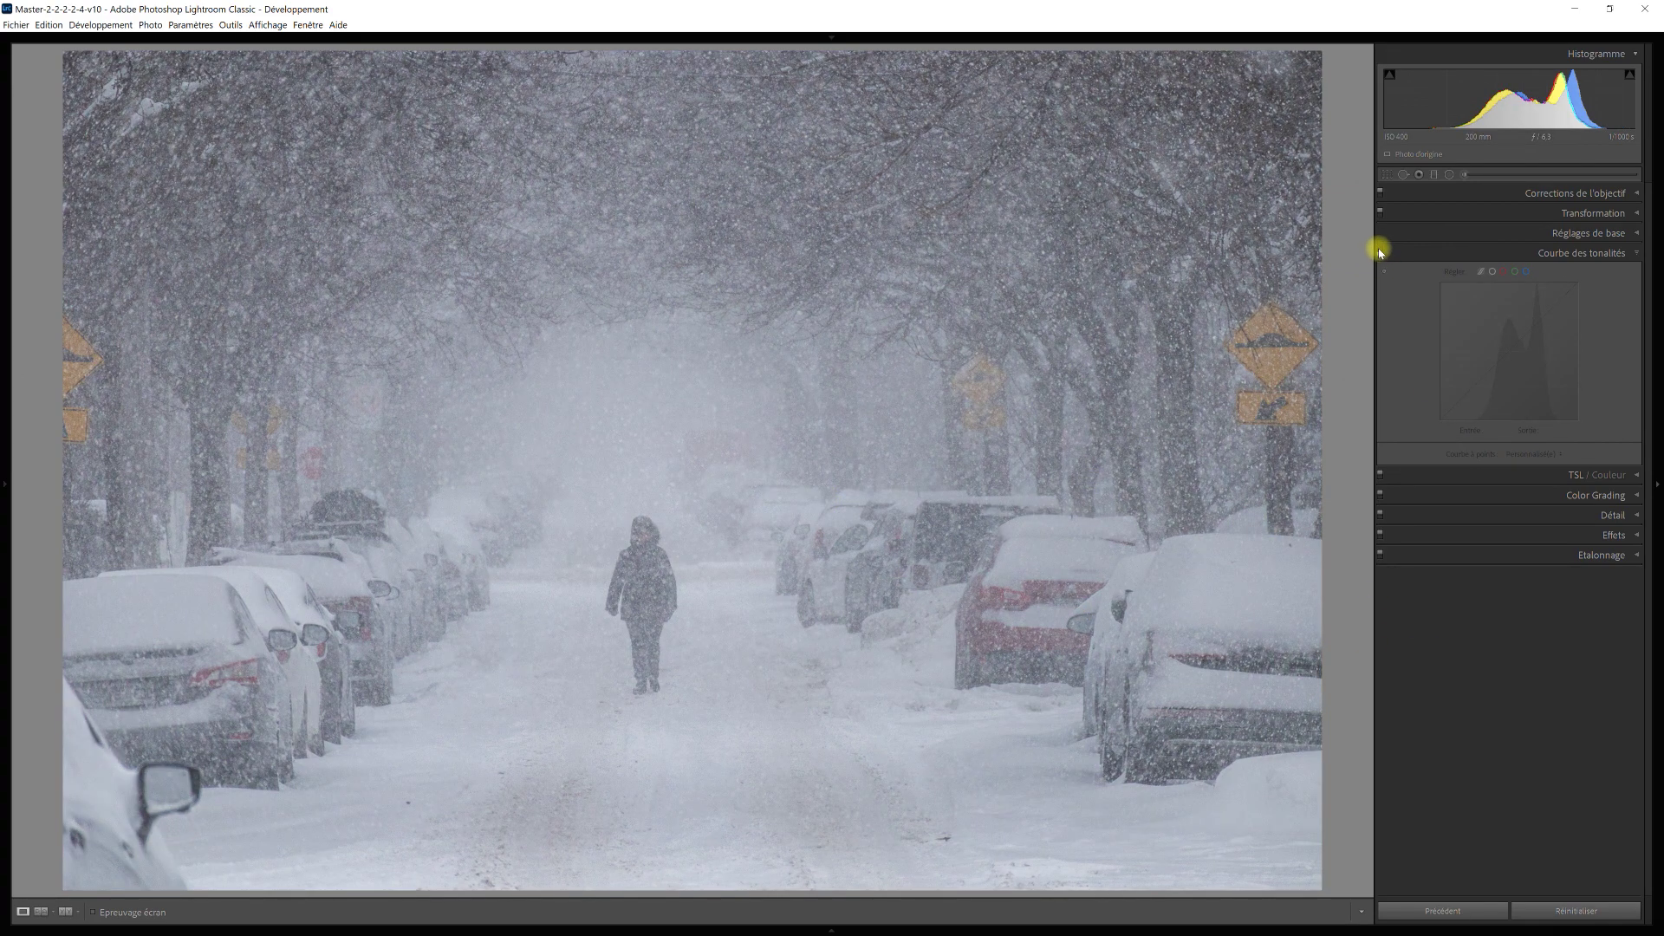
{"action": "left_click", "coordinate": [1380, 253]}
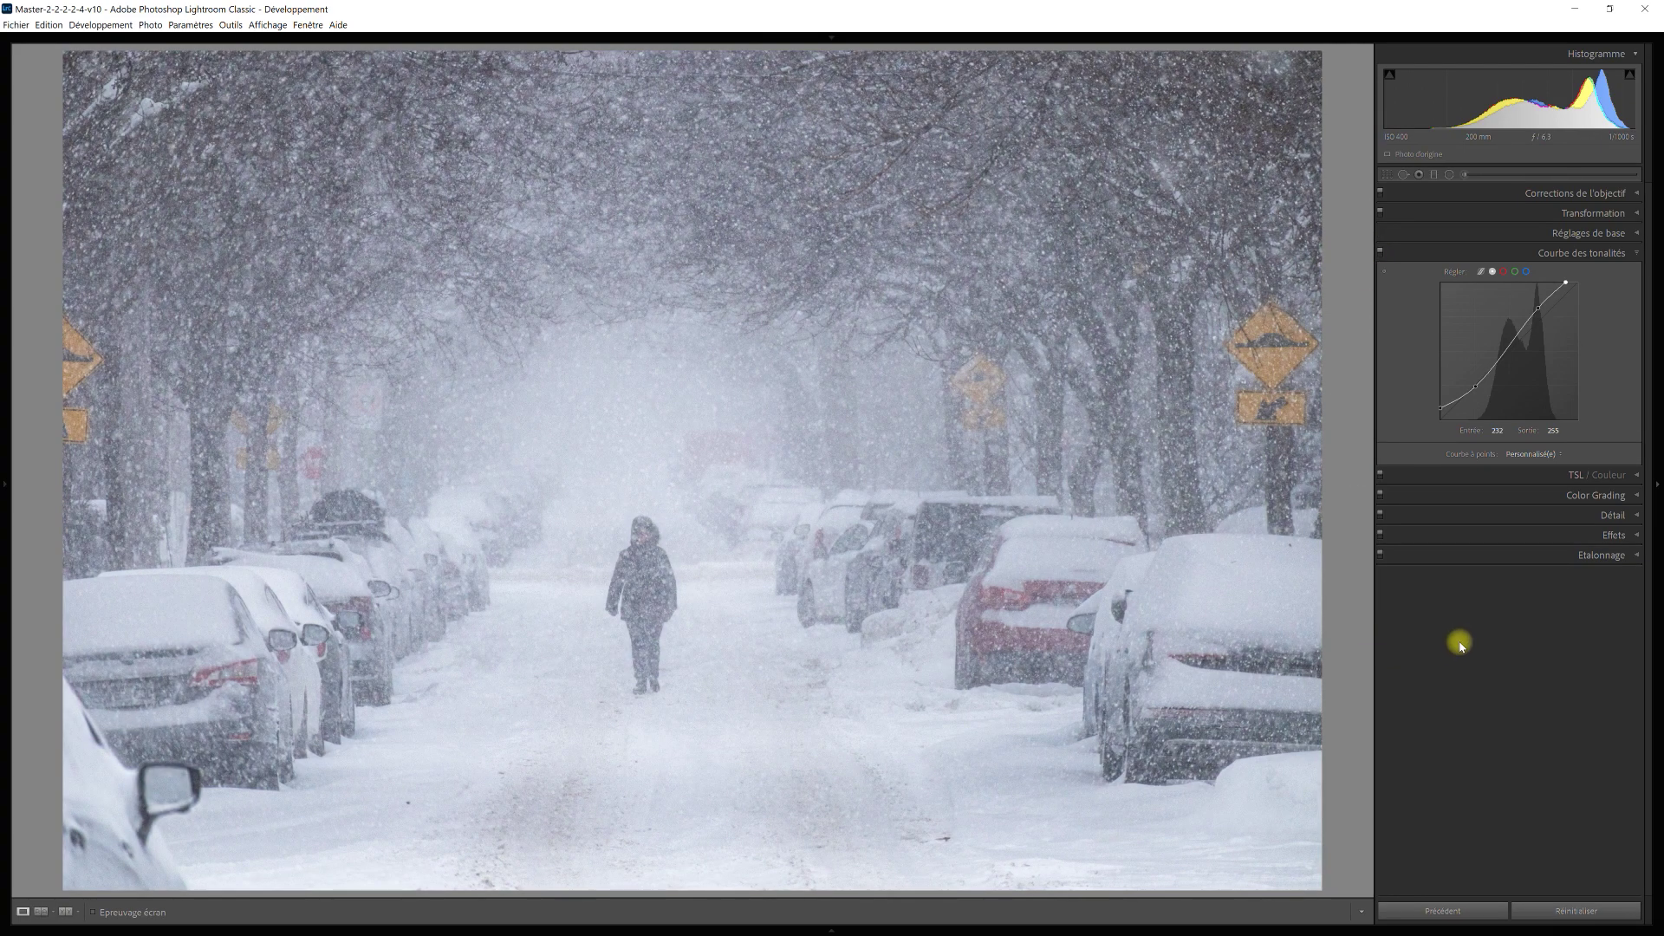
Darken the yellow road sign by targeting its colours, lowering Yellow luminance to about −23 and Orange luminance to −15
{"action": "left_click", "coordinate": [1634, 475]}
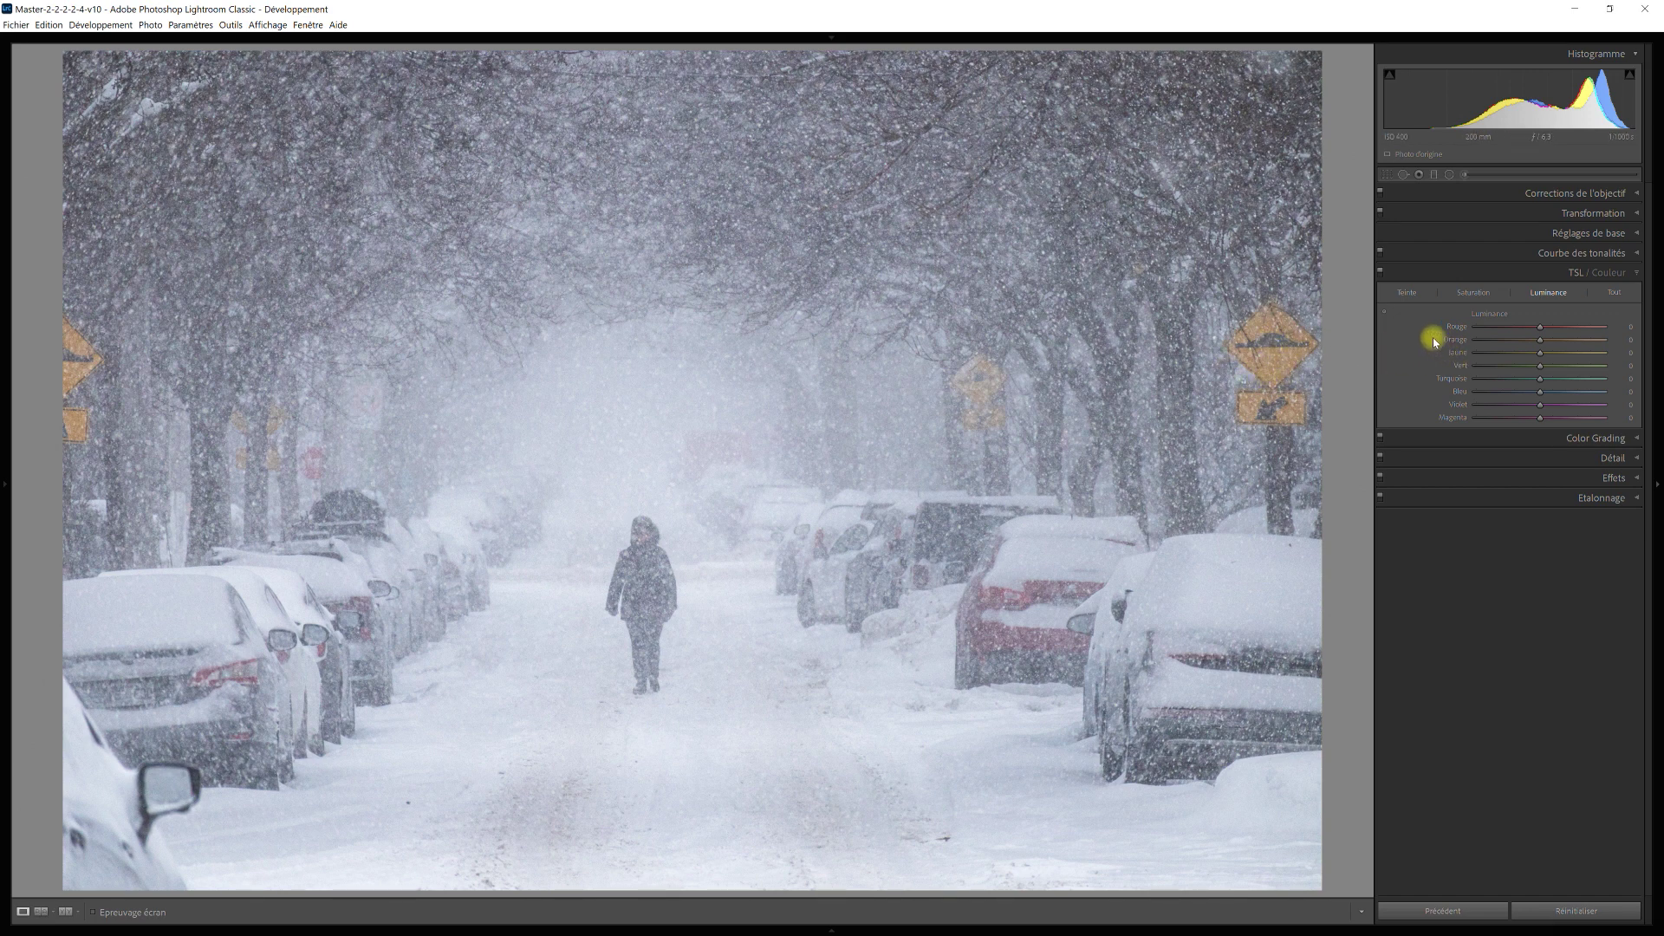
{"action": "left_click", "coordinate": [1383, 311]}
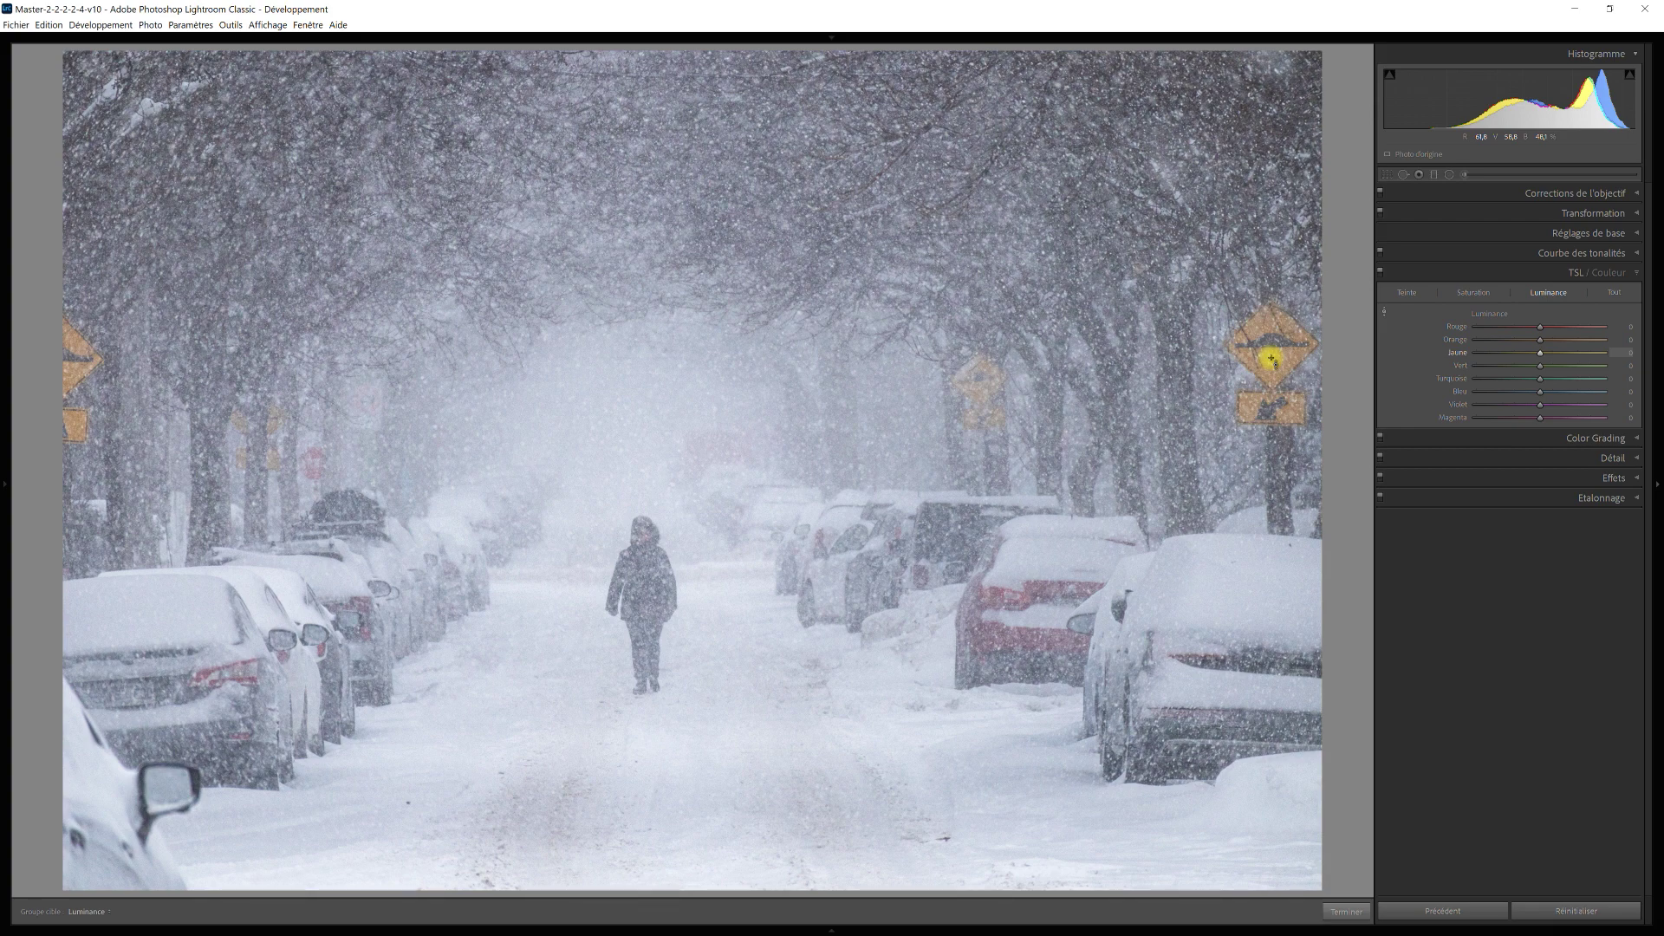
{"action": "left_click_drag", "start_coordinate": [1271, 359], "coordinate": [1271, 373]}
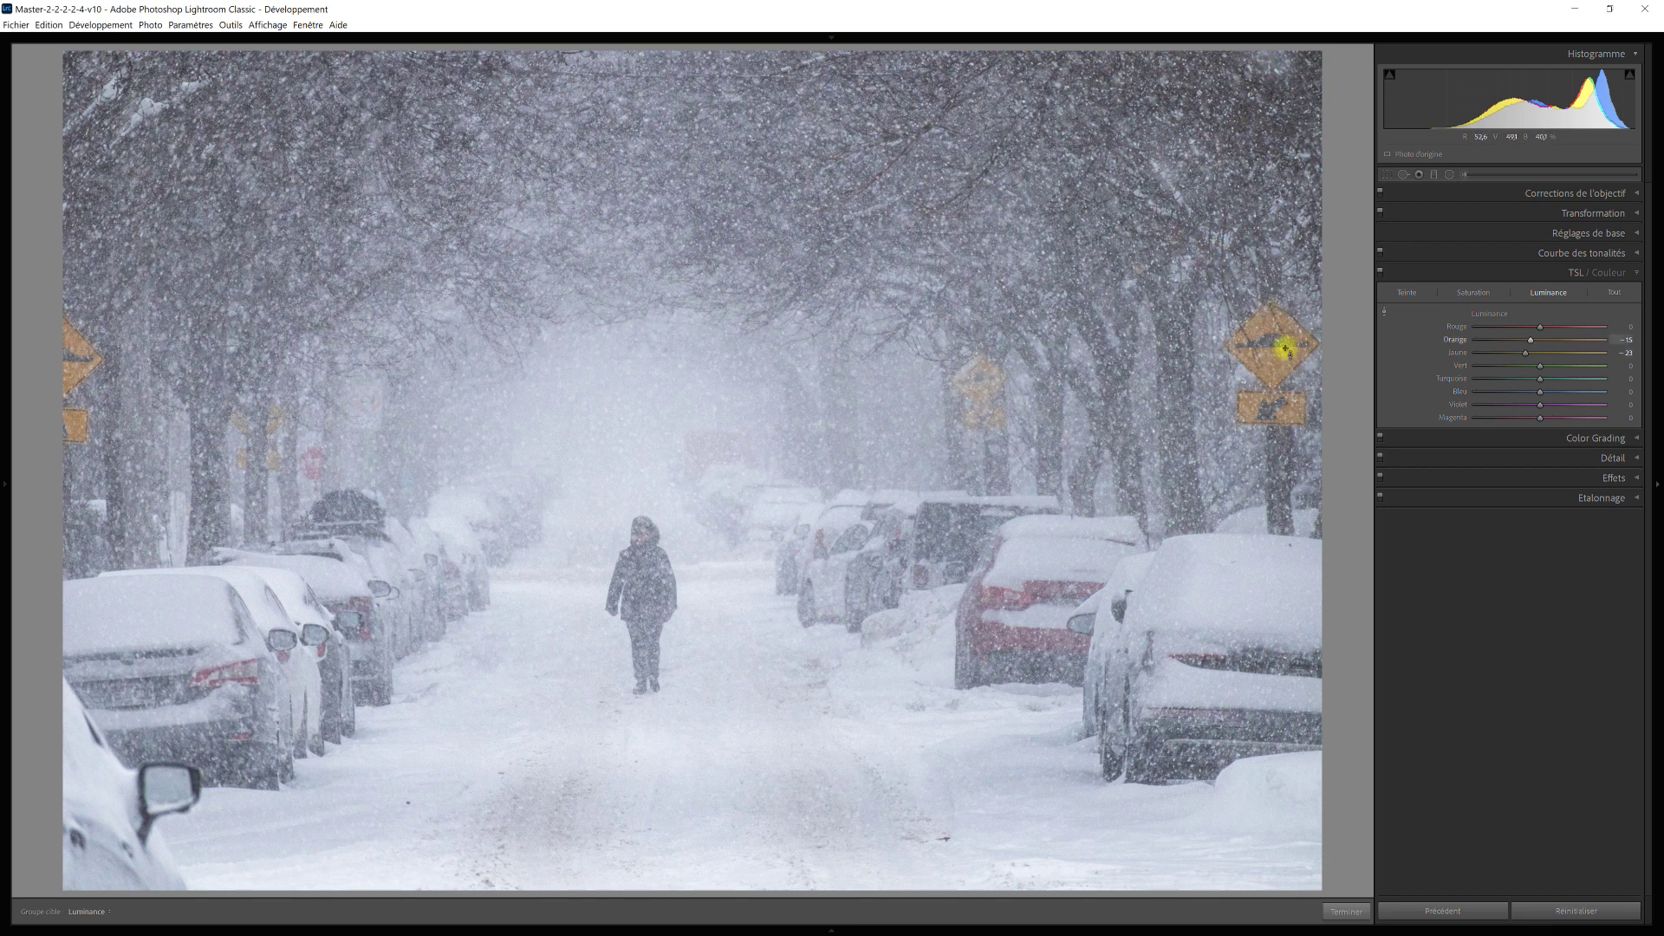
{"action": "left_click", "coordinate": [1639, 274]}
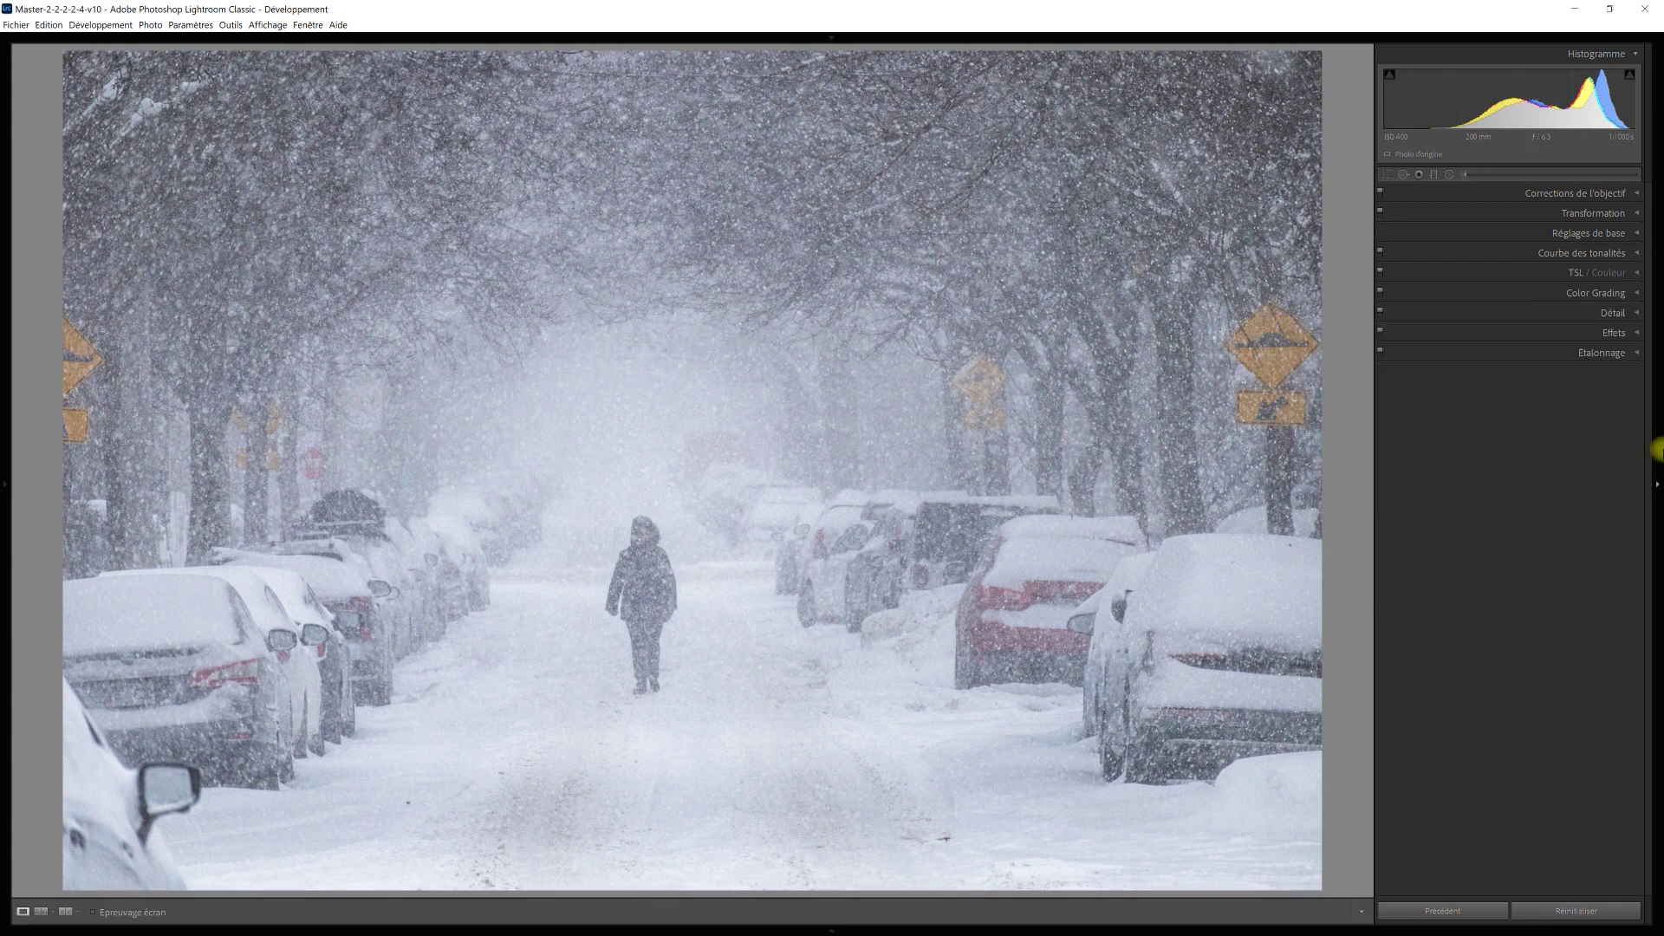
Tint the shadows teal with Color Grading and slightly lower their luminance
{"action": "left_click", "coordinate": [1639, 294]}
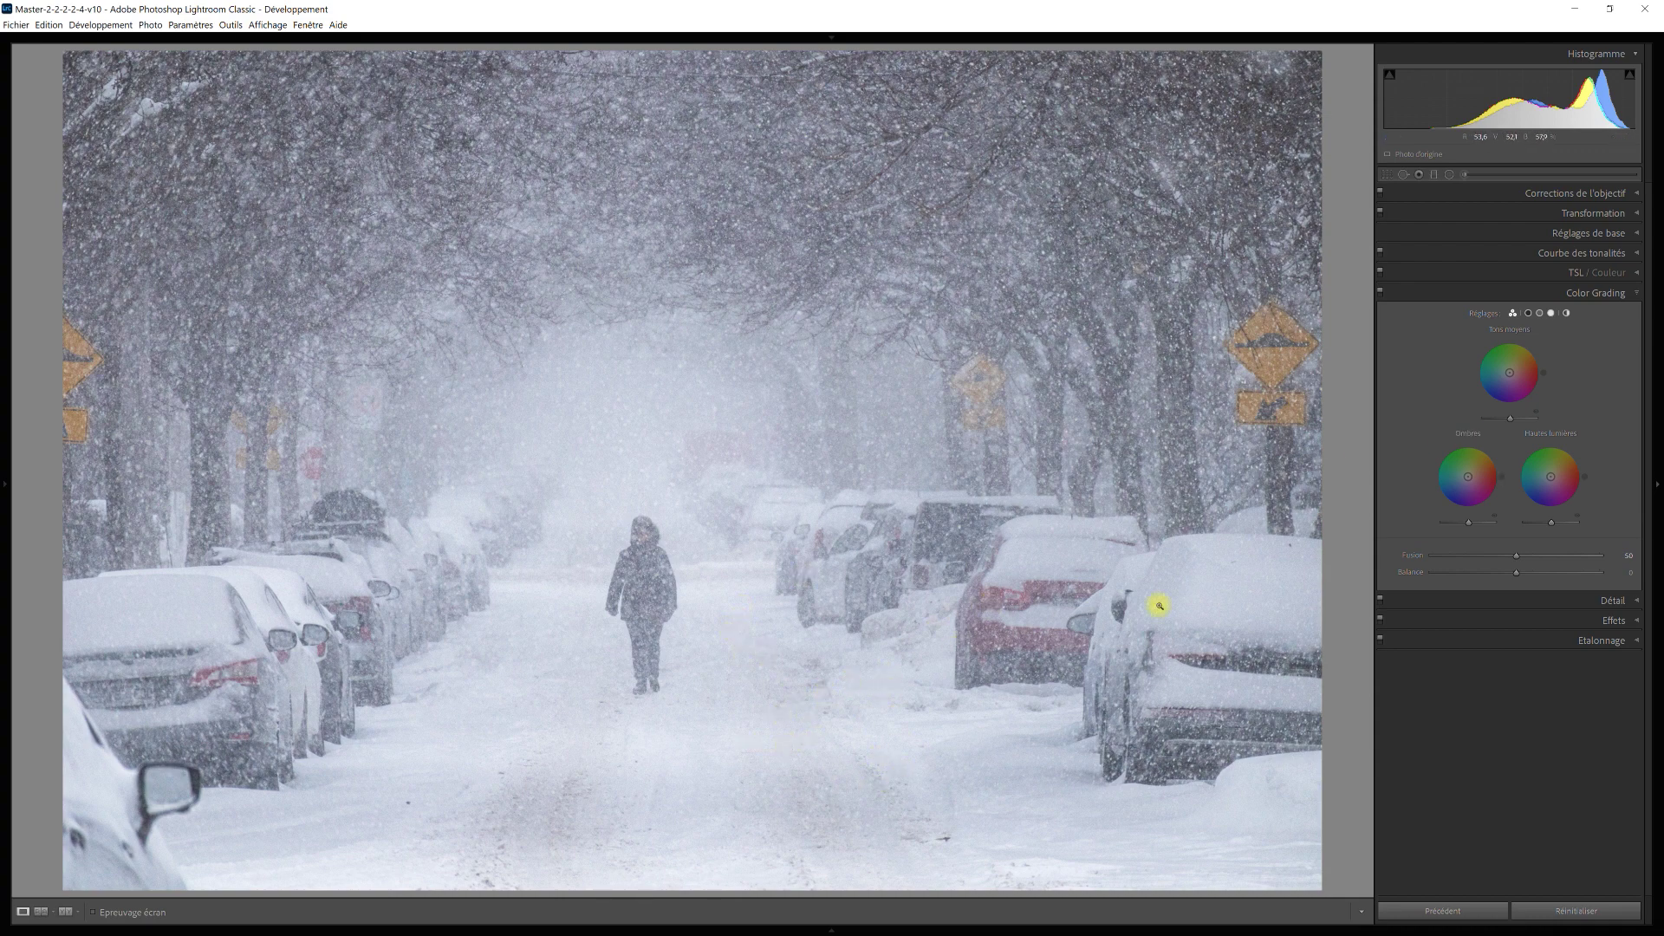
{"action": "left_click_drag", "start_coordinate": [1467, 477], "coordinate": [1463, 478]}
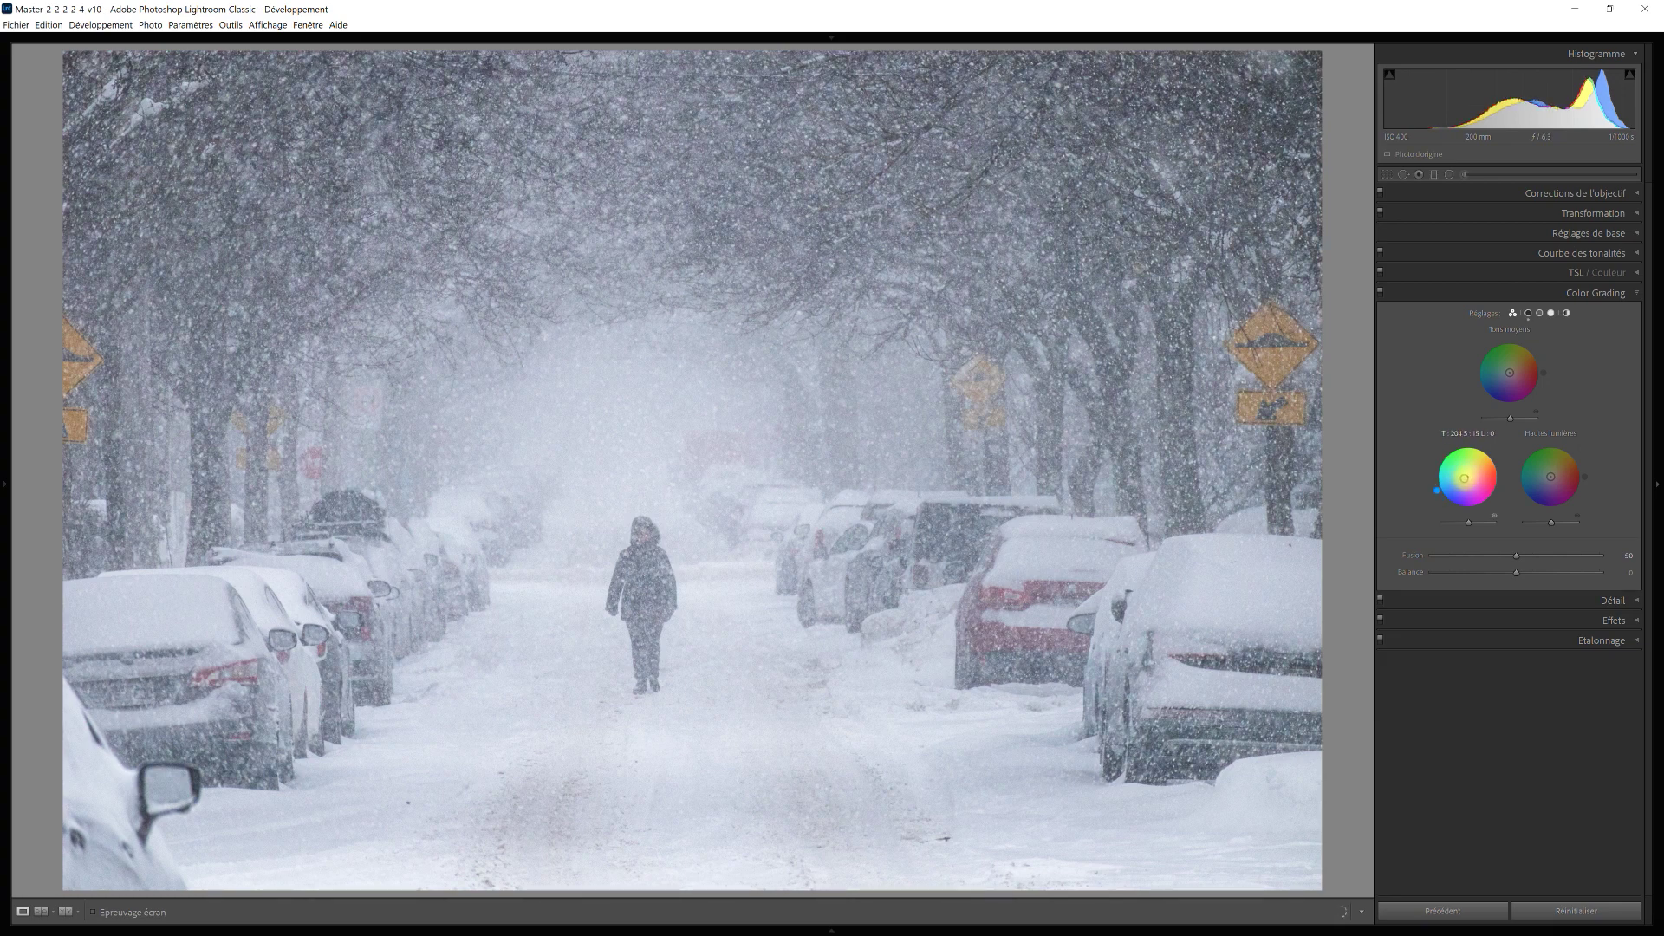
{"action": "left_click_drag", "start_coordinate": [1462, 479], "coordinate": [1459, 481]}
{"action": "left_click", "coordinate": [1474, 525]}
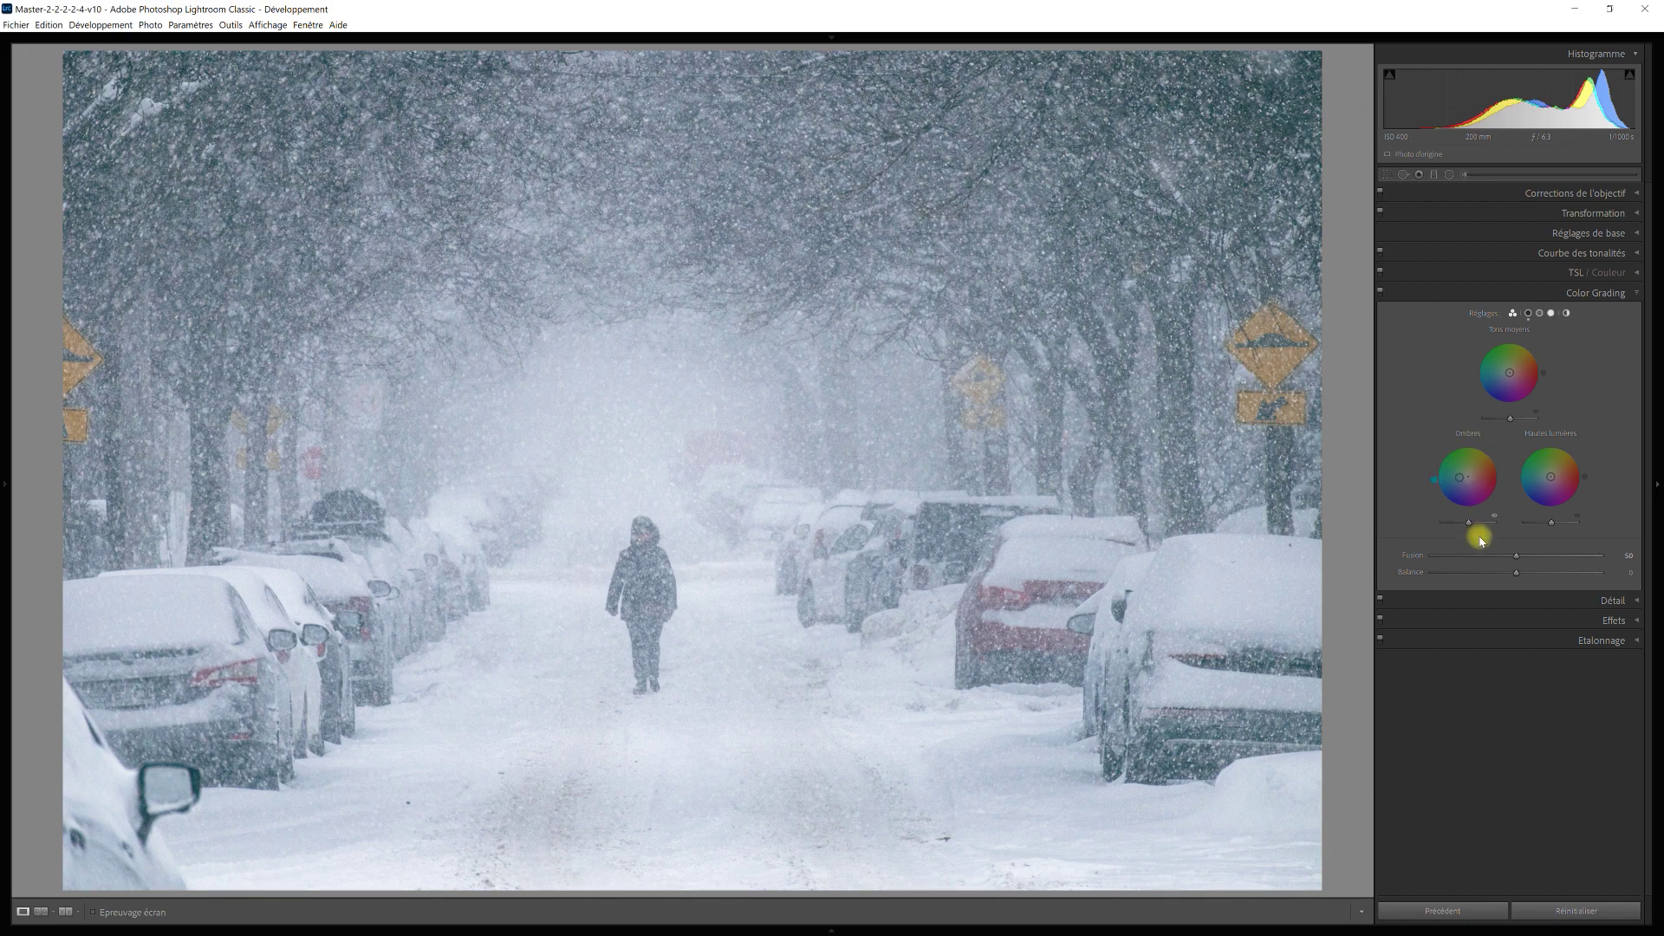
{"action": "mouse_move", "coordinate": [1478, 531]}
{"action": "left_mouse_down"}
{"action": "mouse_move", "coordinate": [1435, 521]}
{"action": "mouse_move", "coordinate": [1461, 523]}
{"action": "left_mouse_up"}
{"action": "left_click", "coordinate": [1636, 292]}
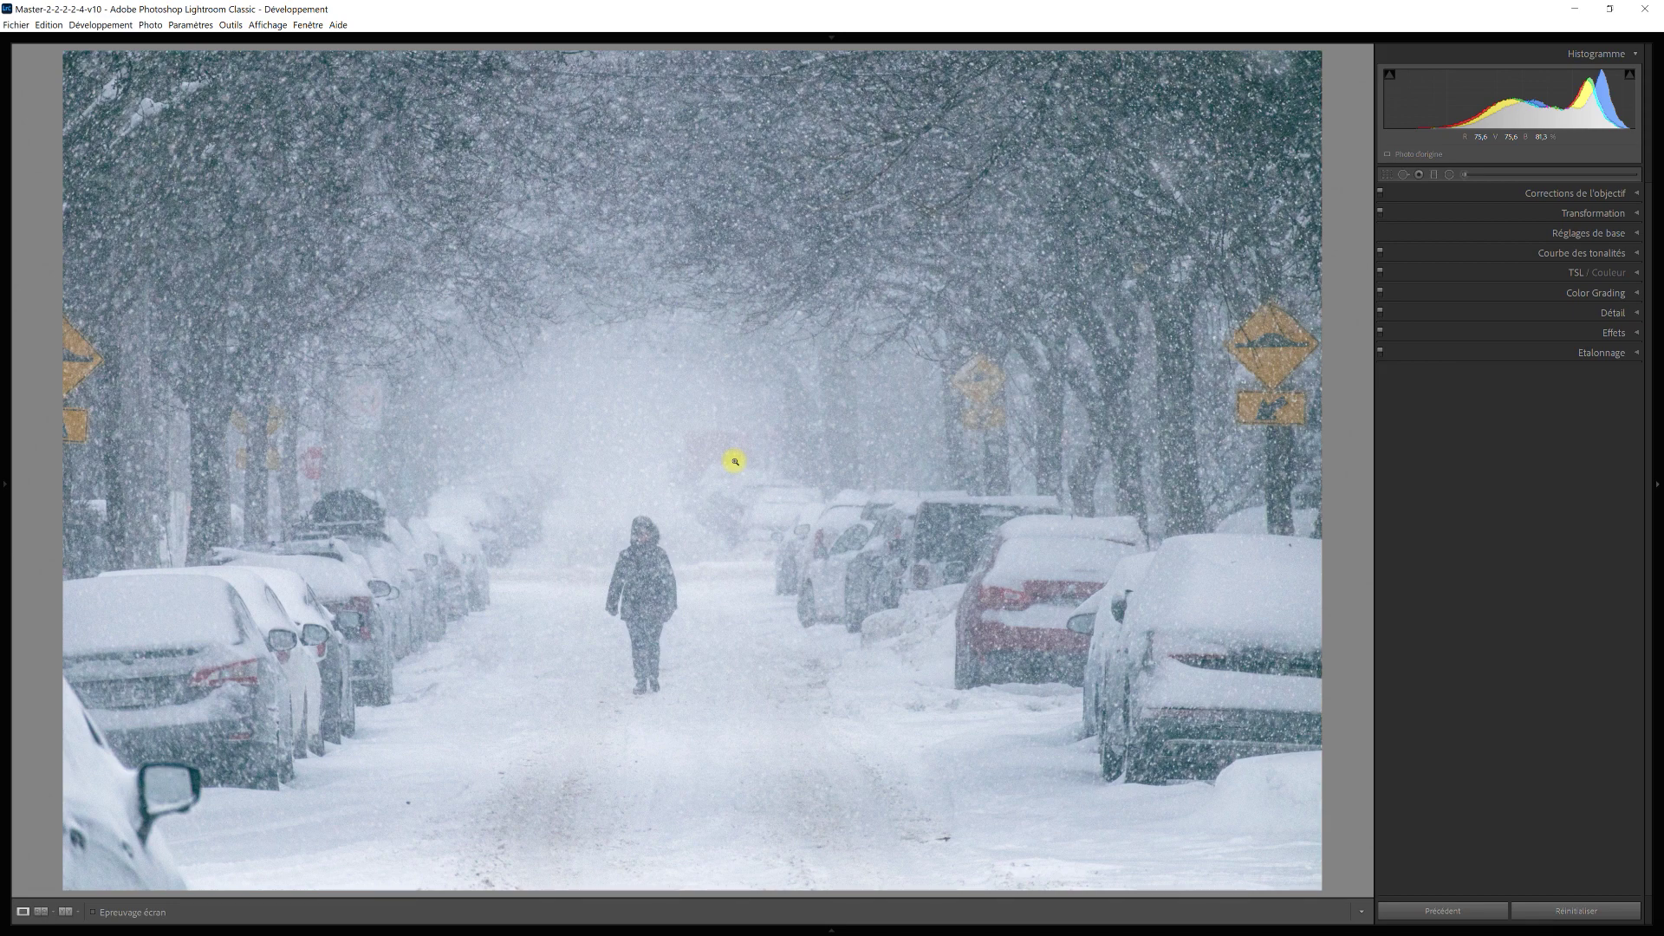
Add a graduated filter starting just above the photo's upper edge so it covers the whole image, and reset its Exposure to 0
{"action": "left_click", "coordinate": [1433, 176]}
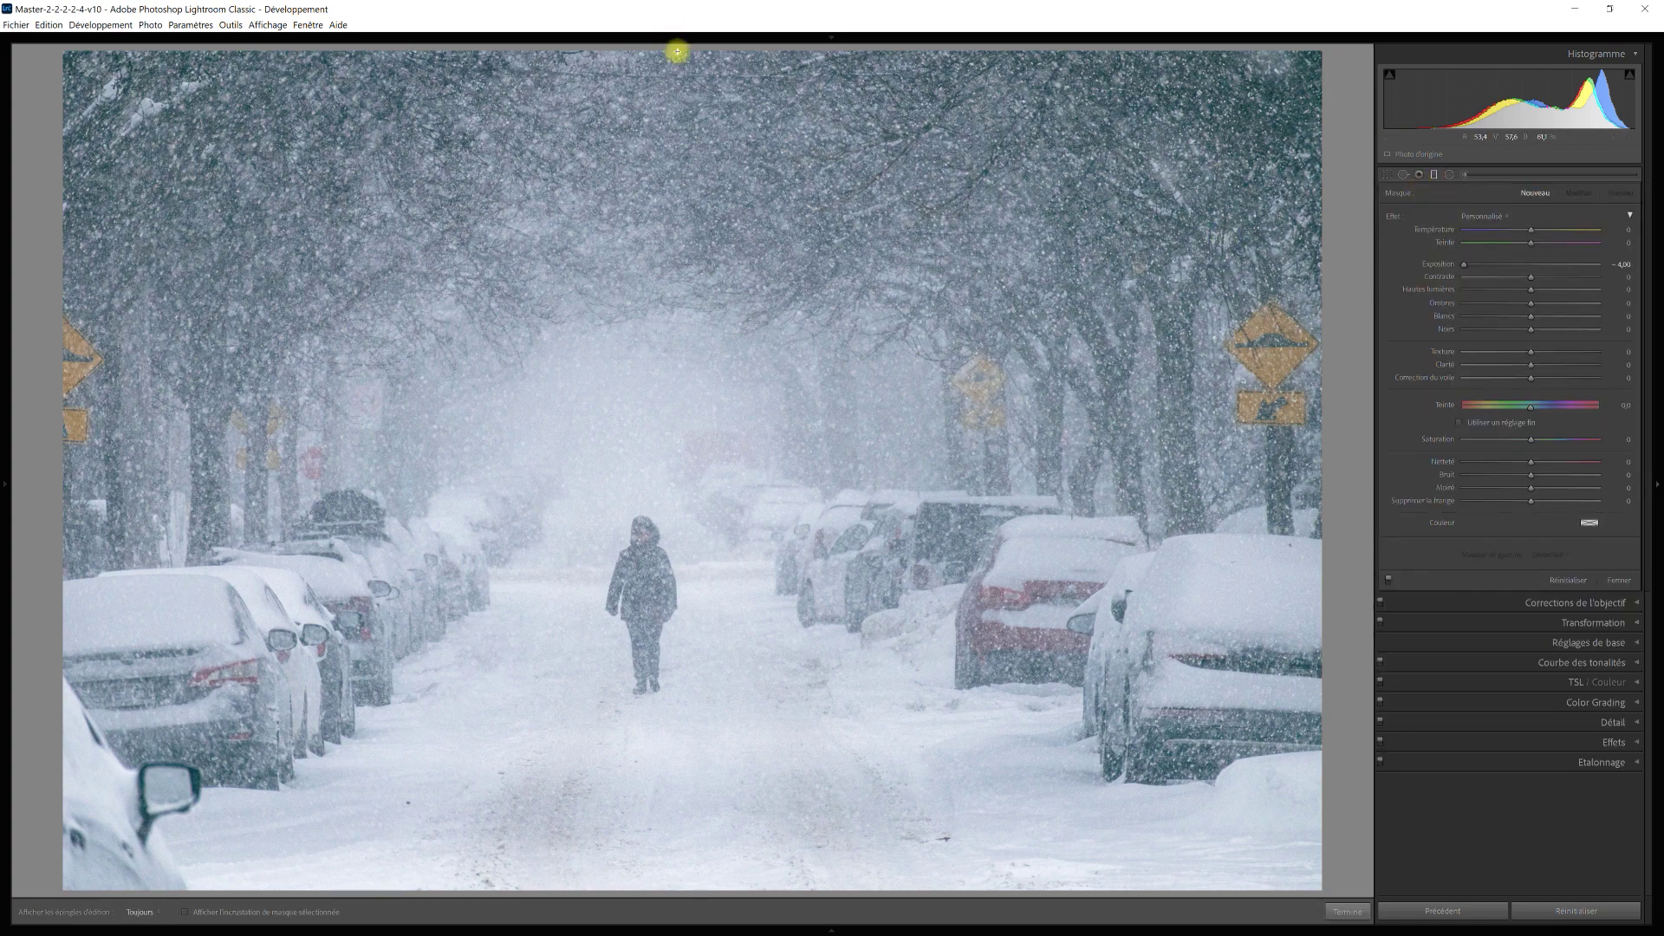
{"action": "left_click_drag", "start_coordinate": [677, 45], "coordinate": [681, 37]}
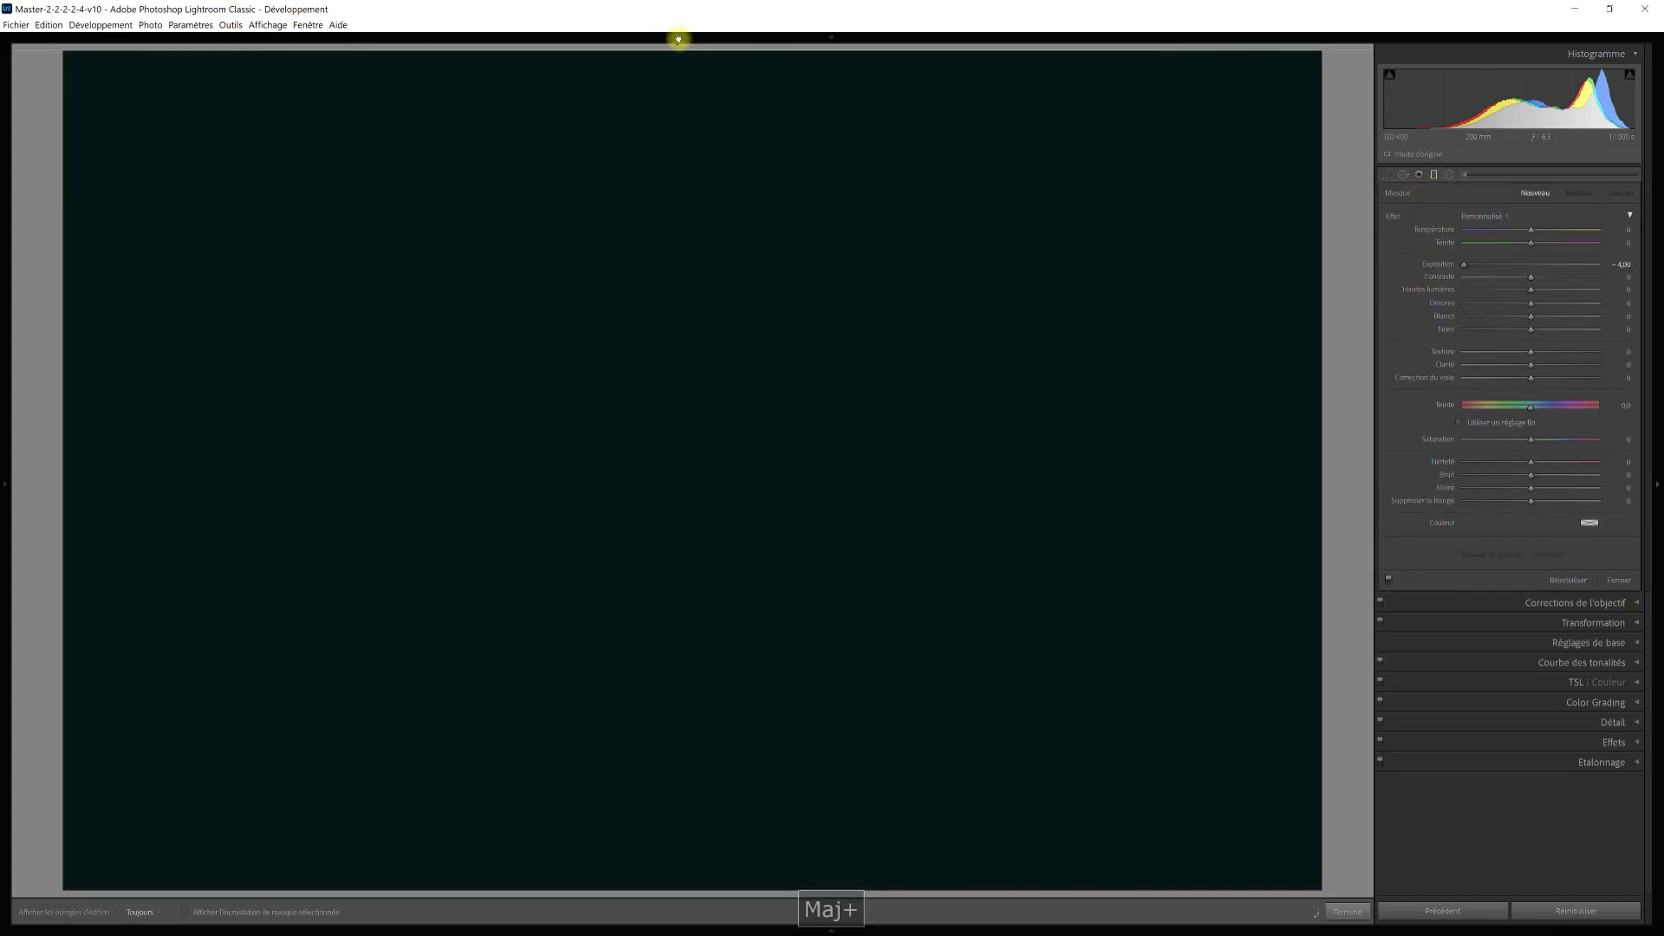
{"action": "double_click", "coordinate": [1445, 264]}
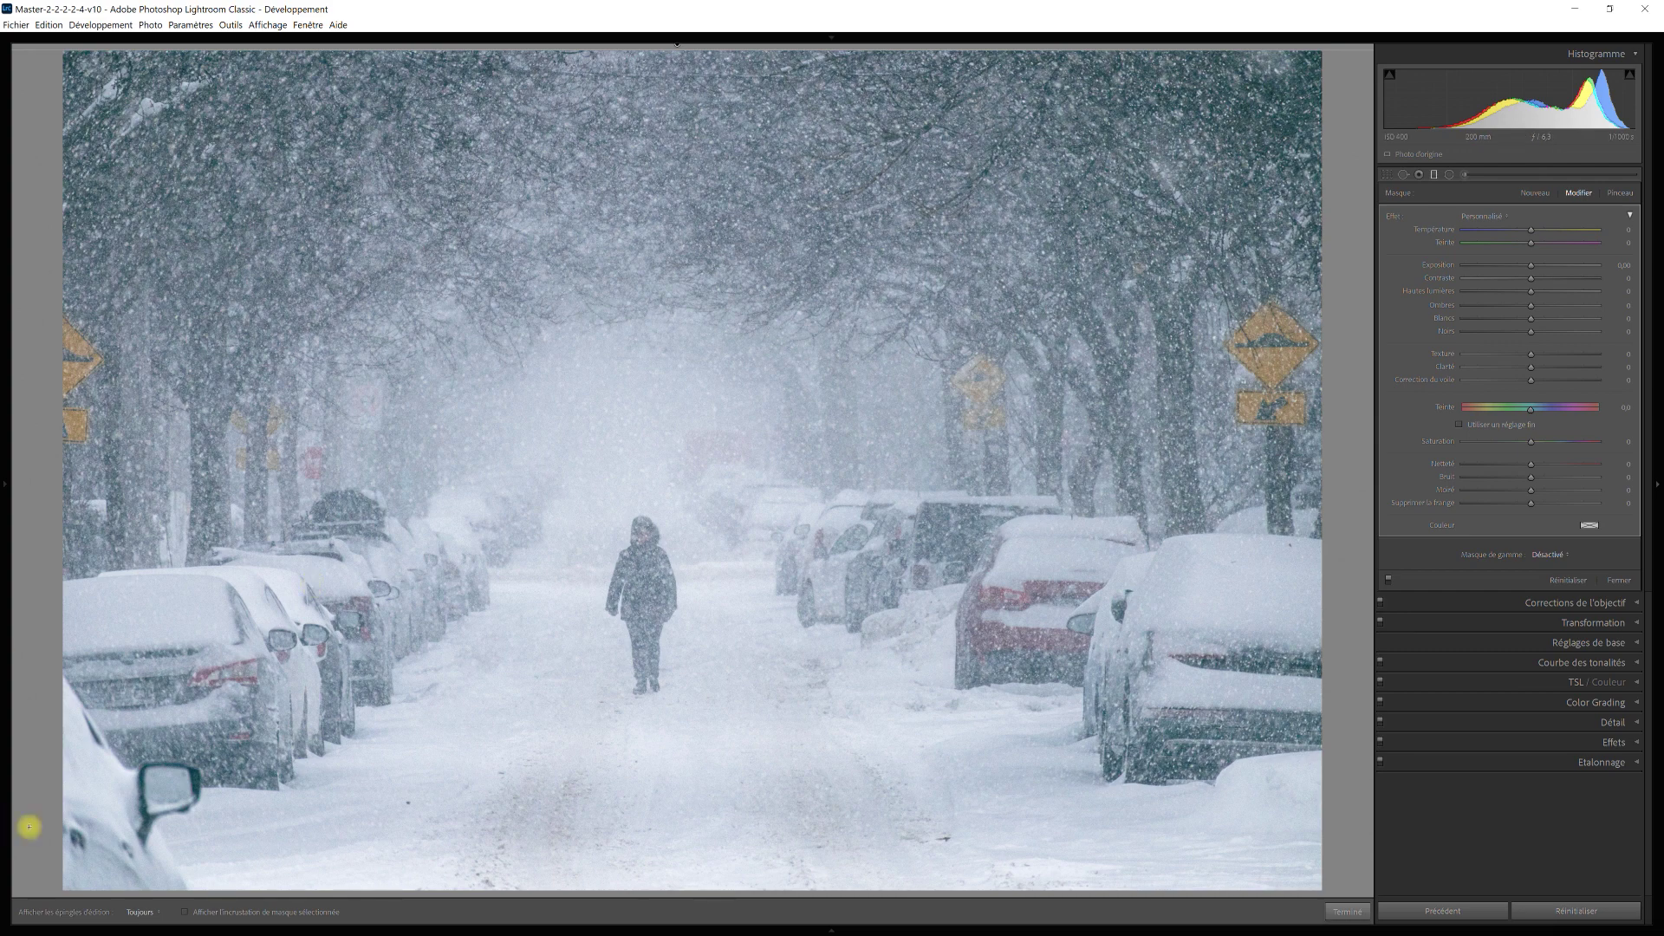
Limit the graduated filter to the dark tones with a Luminance range mask set to 0/23, and check the mask's coverage on the photo
{"action": "left_click", "coordinate": [184, 912]}
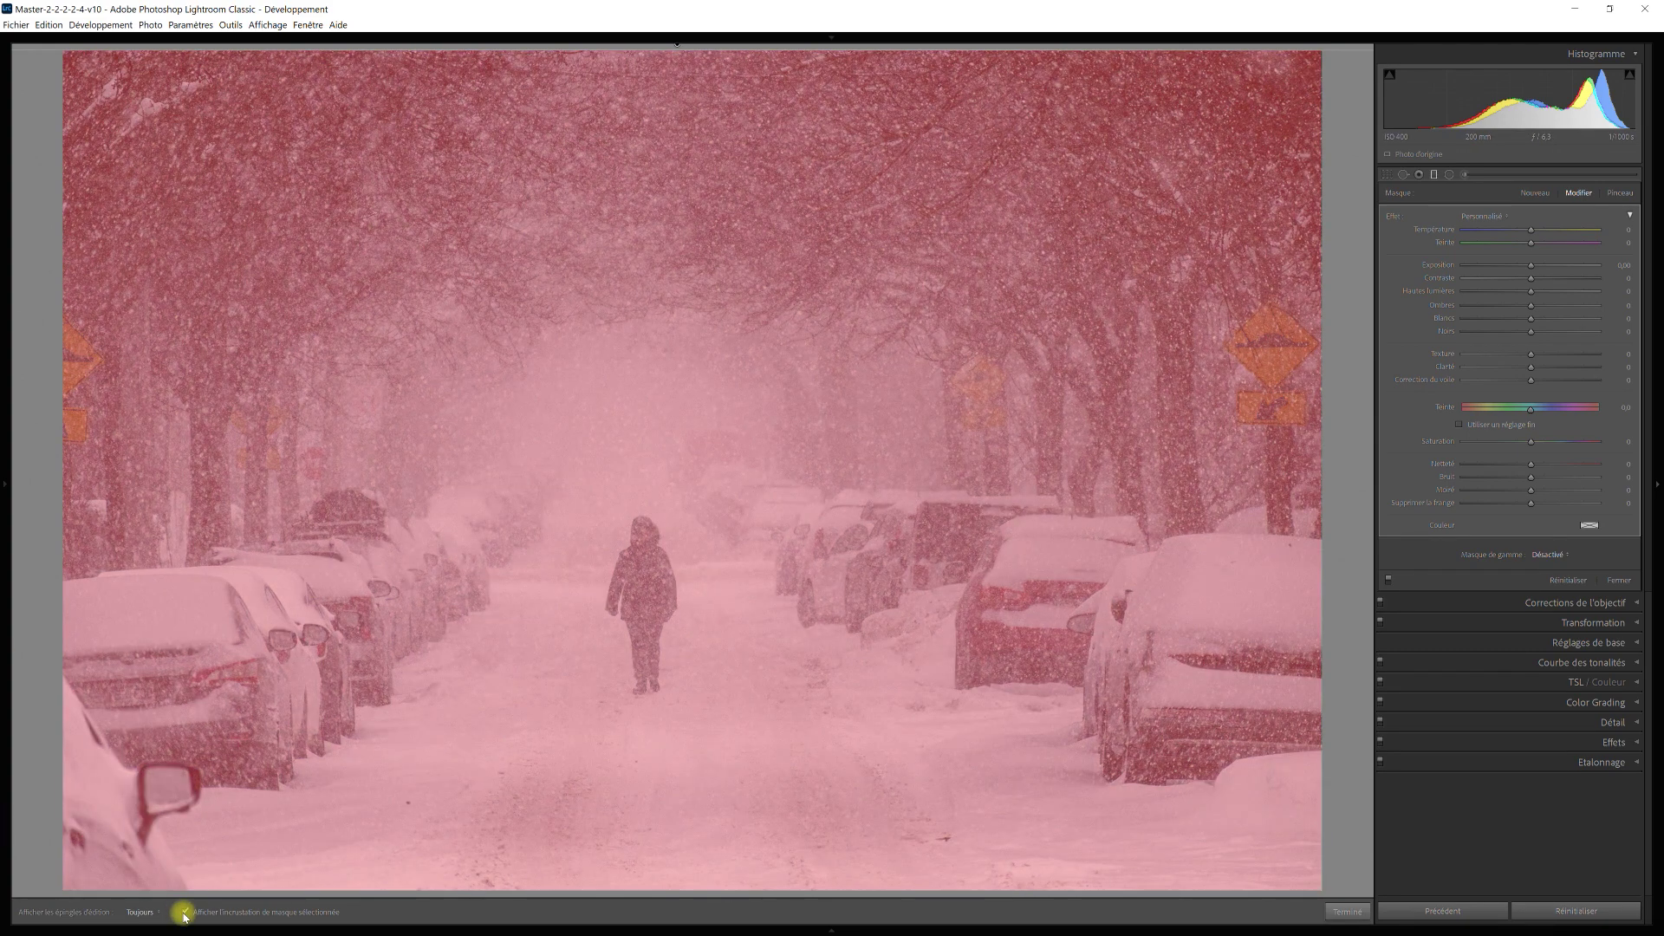
{"action": "left_click", "coordinate": [183, 915]}
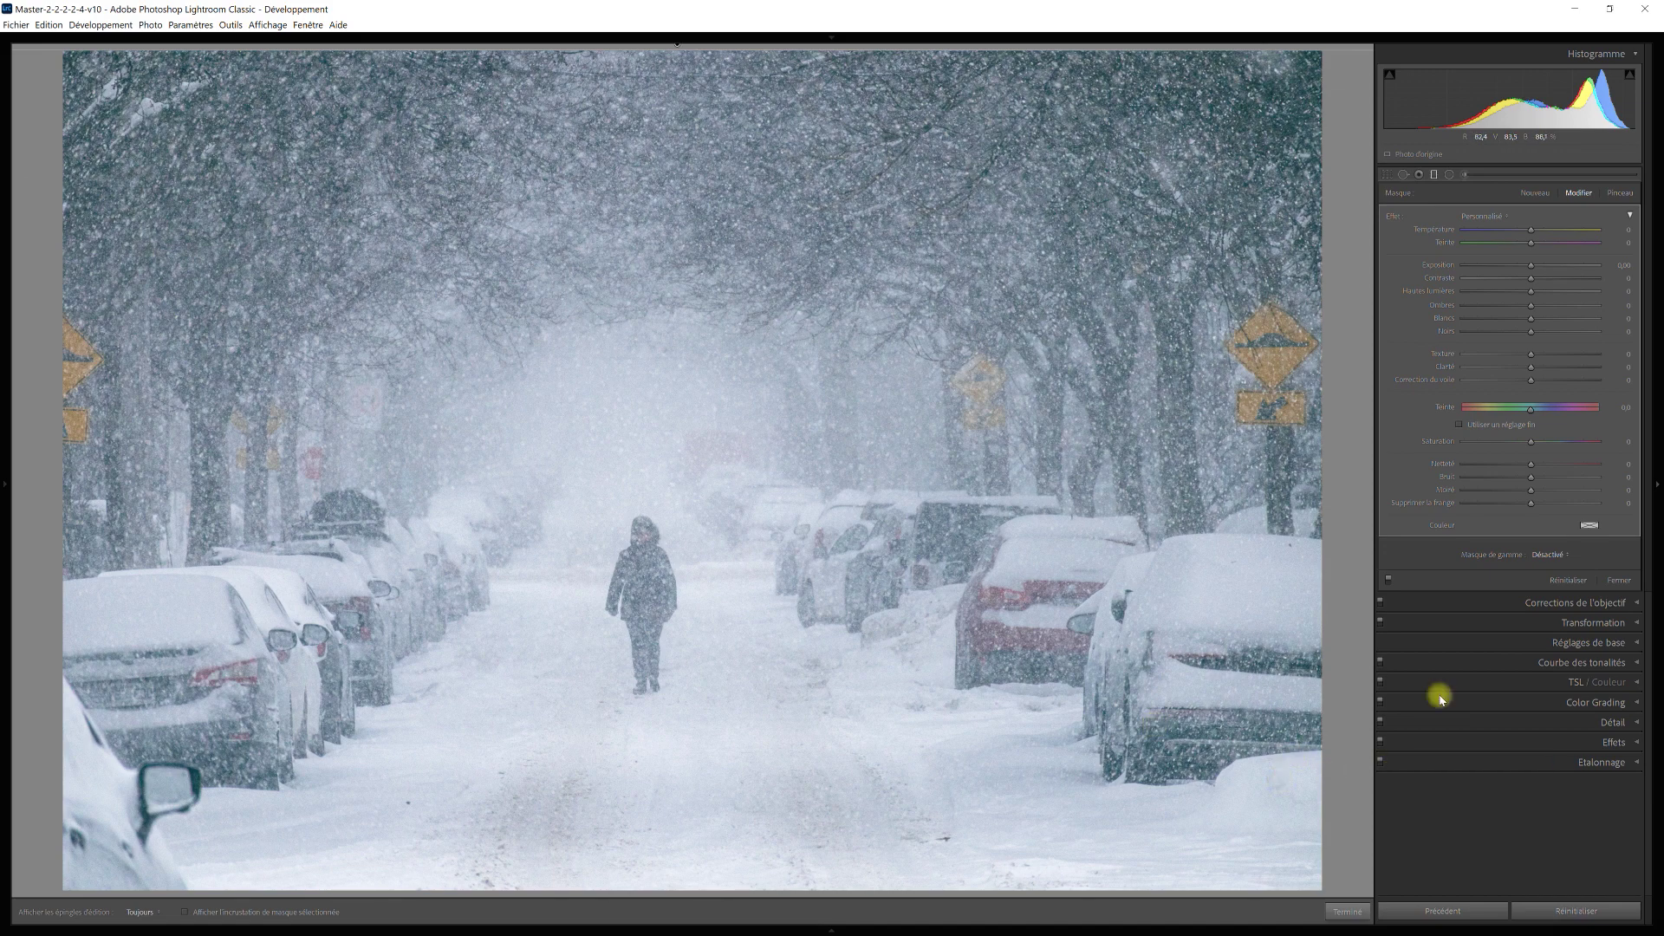
{"action": "left_click", "coordinate": [1560, 555]}
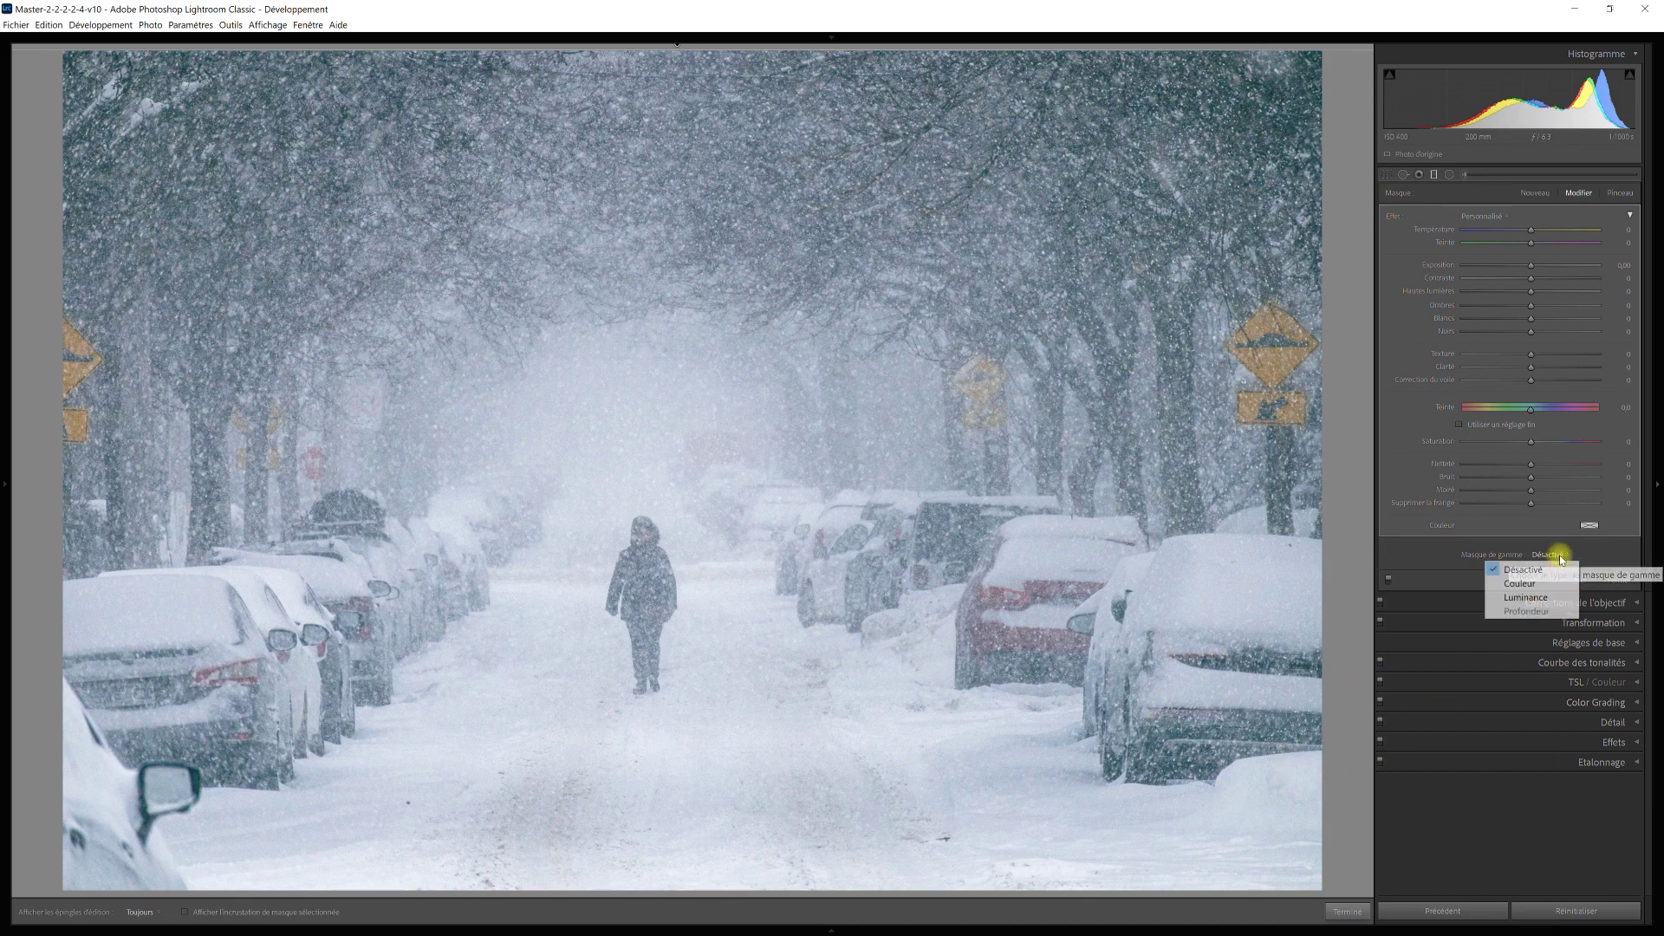
{"action": "left_click", "coordinate": [1553, 597]}
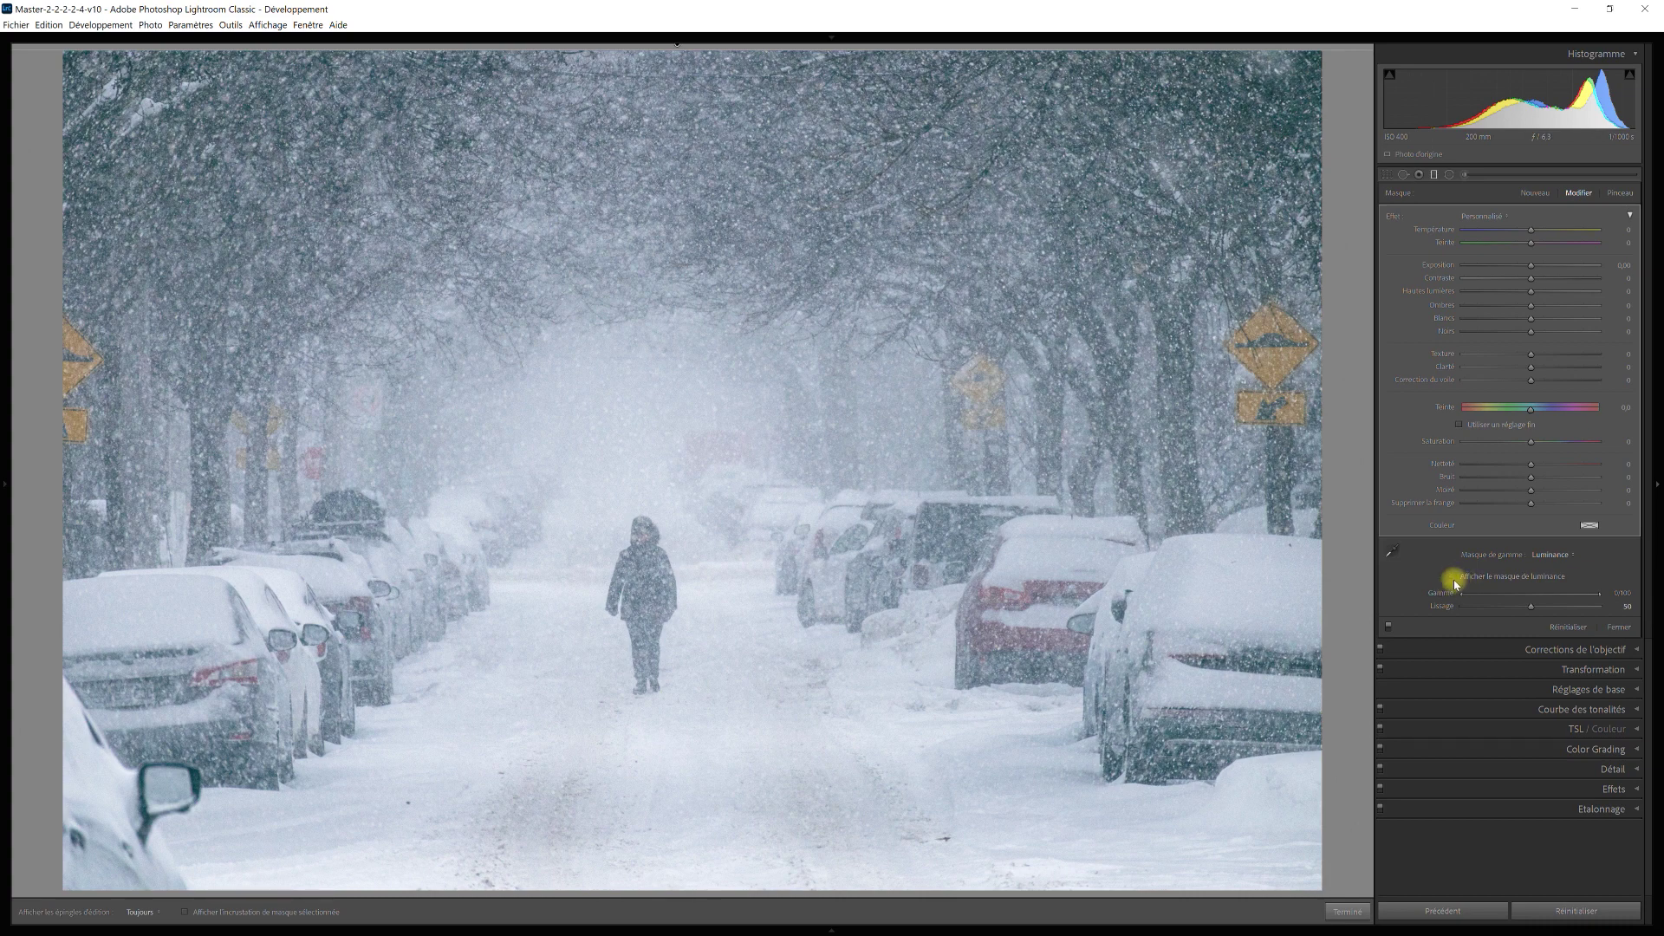
{"action": "key", "text": "alt"}
{"action": "left_click", "coordinate": [1600, 597], "text": "alt"}
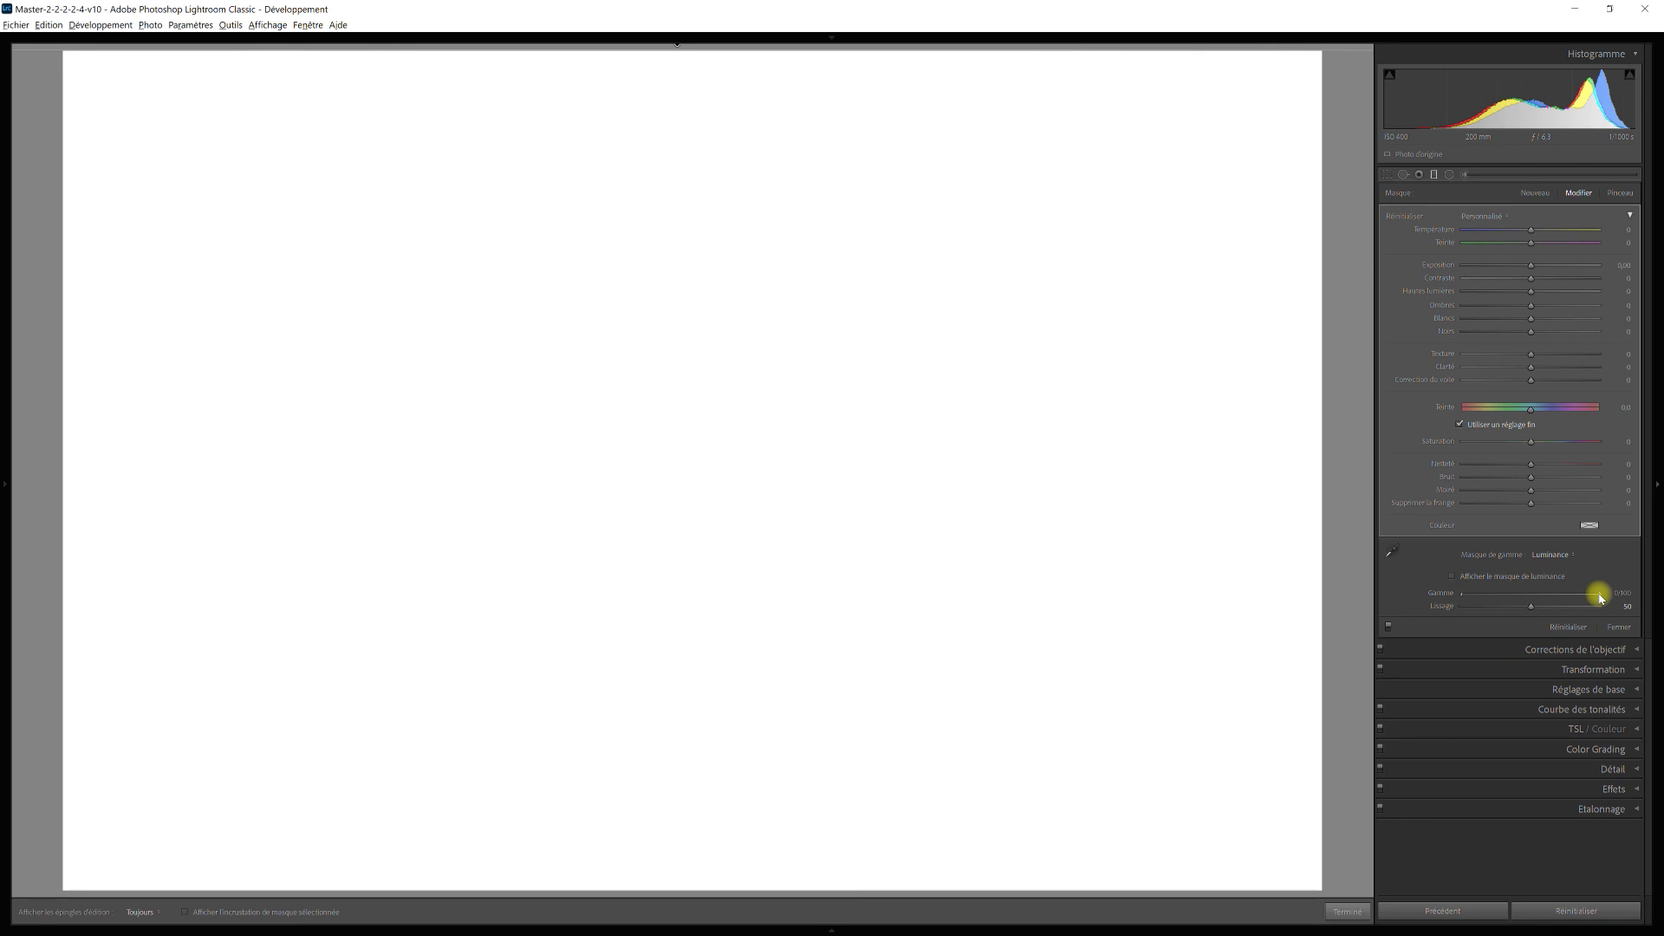
{"action": "left_click_drag", "start_coordinate": [1593, 597], "coordinate": [1502, 598]}
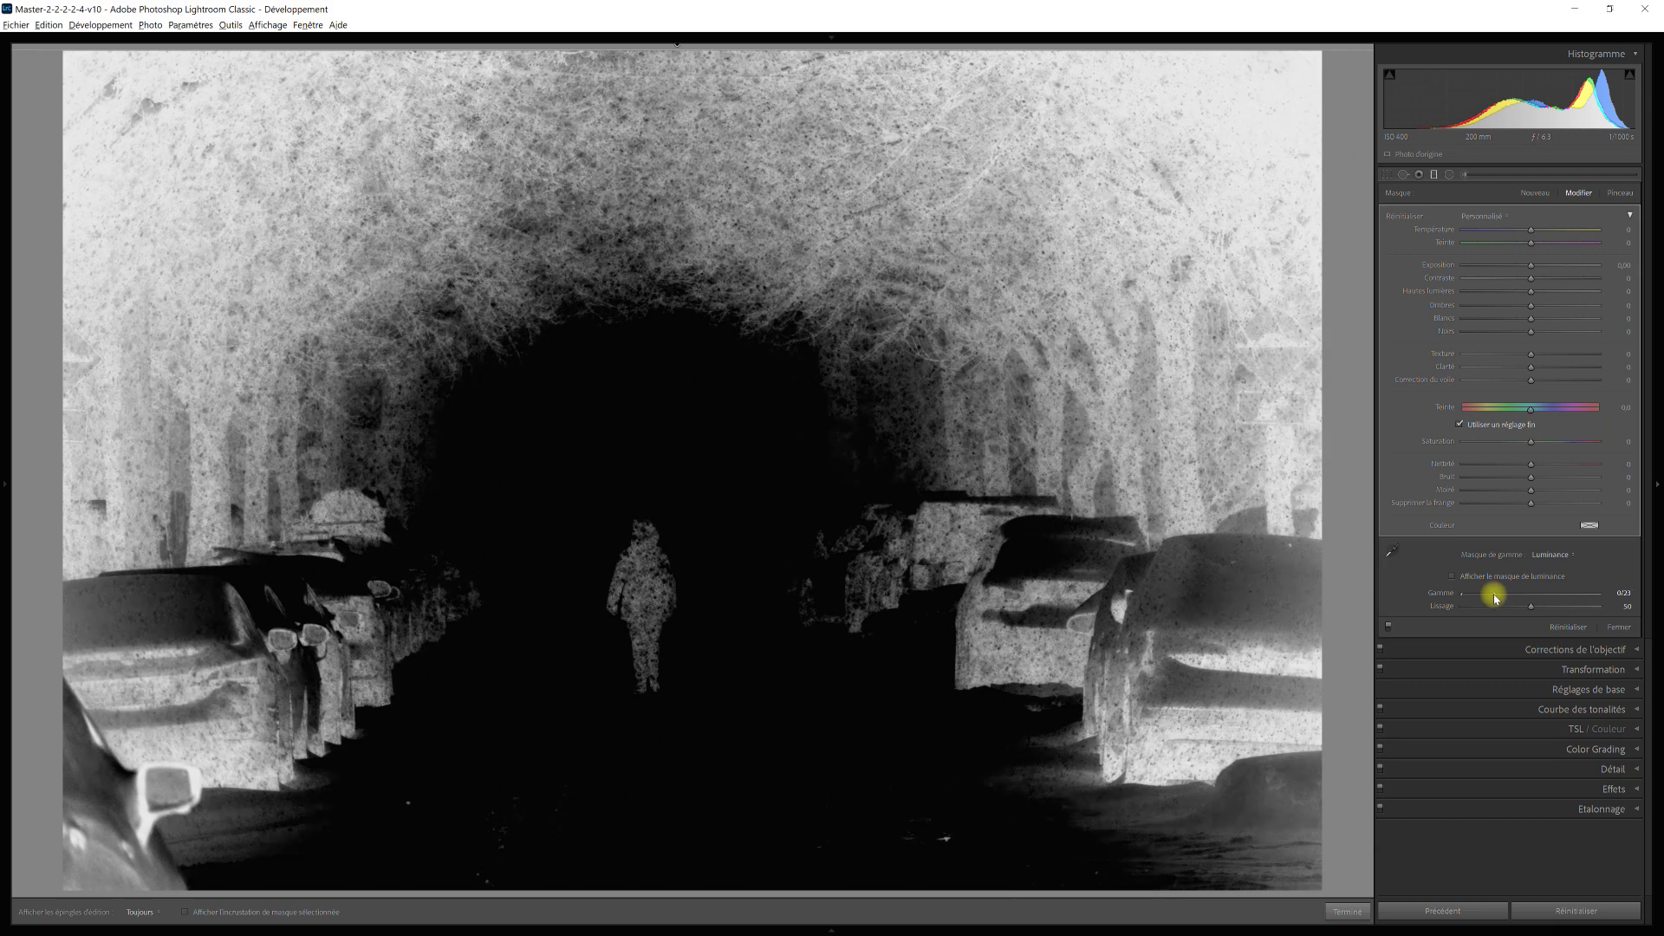
{"action": "left_click_drag", "start_coordinate": [1494, 598], "coordinate": [1175, 693]}
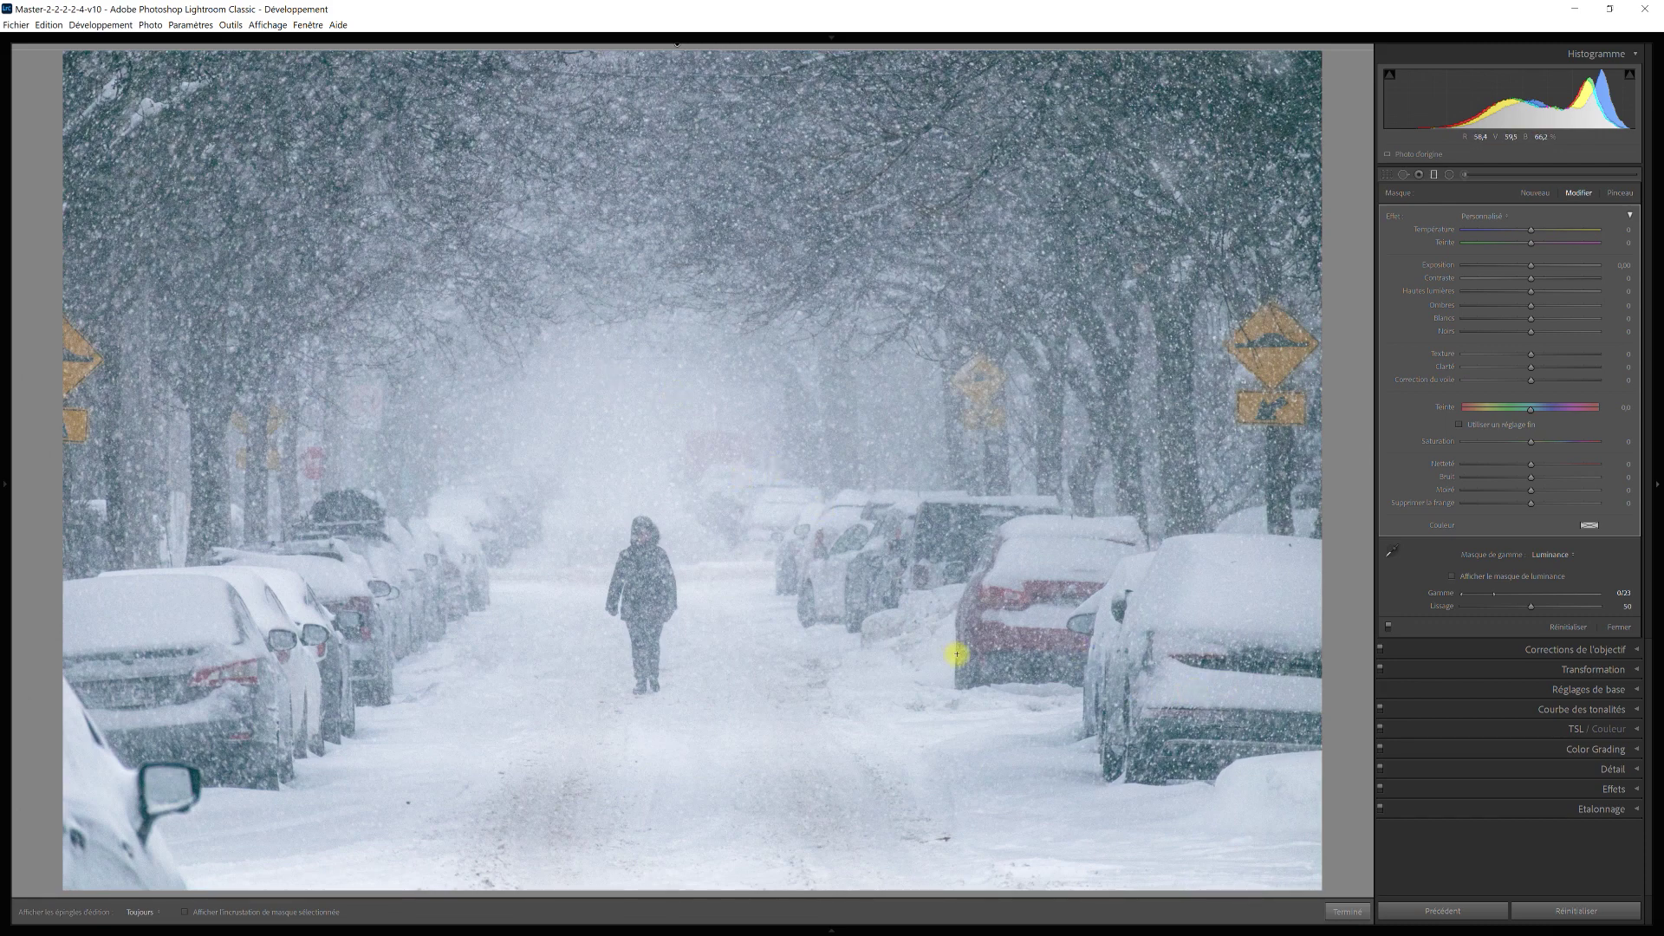
{"action": "left_click", "coordinate": [1453, 578]}
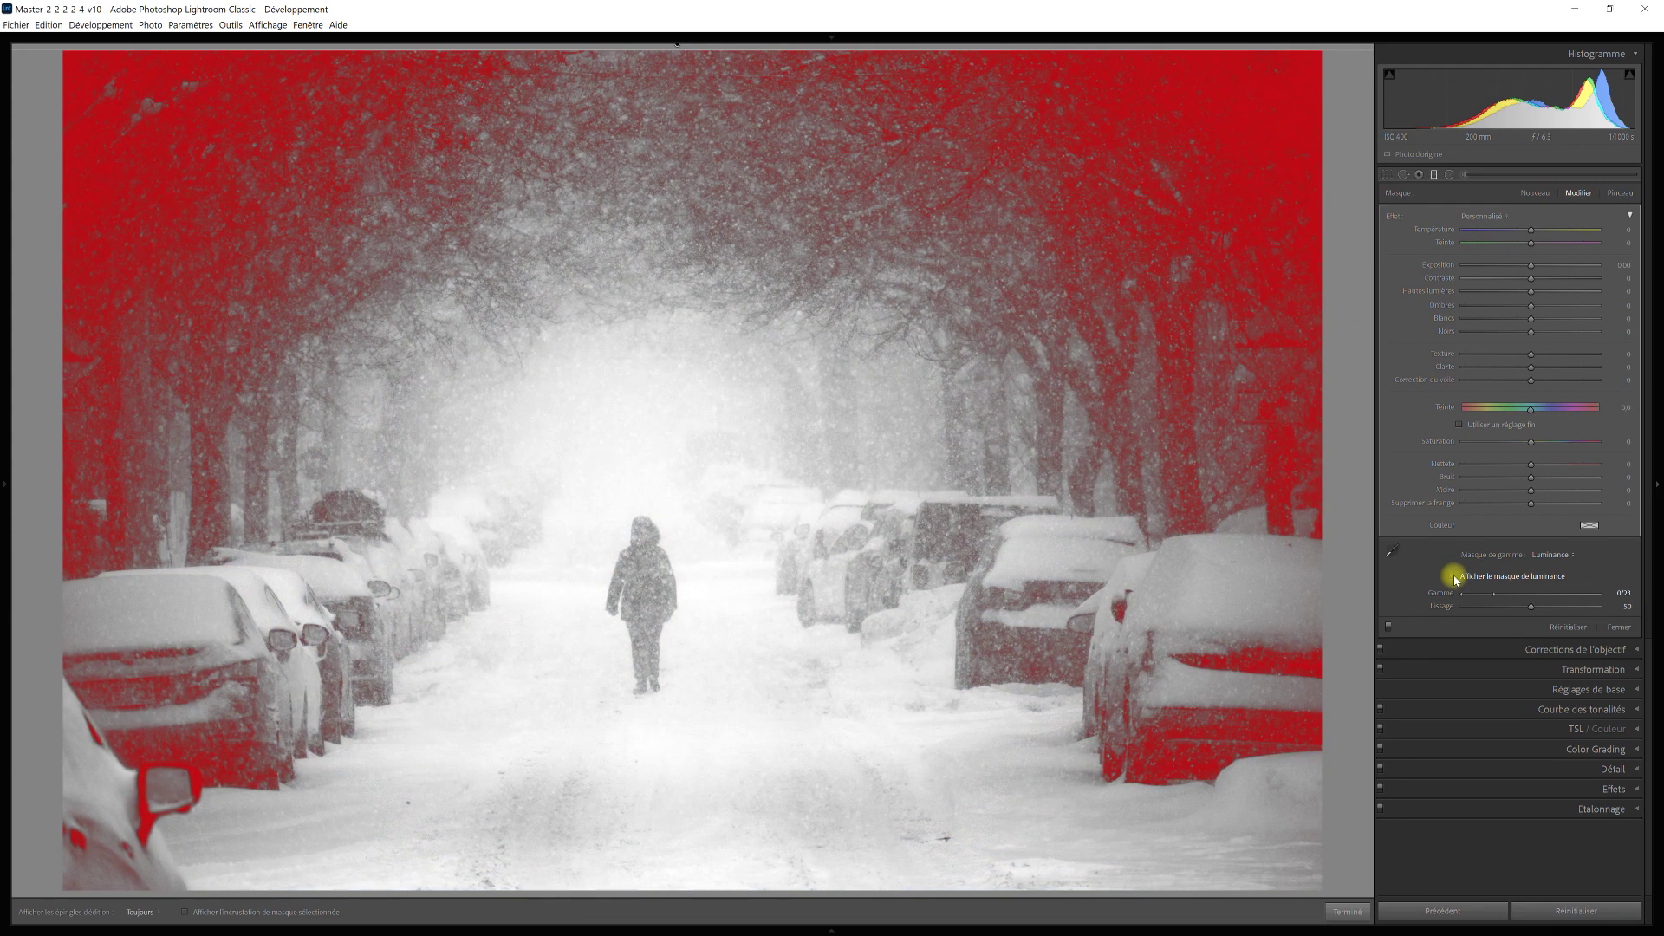
{"action": "left_click", "coordinate": [1455, 578]}
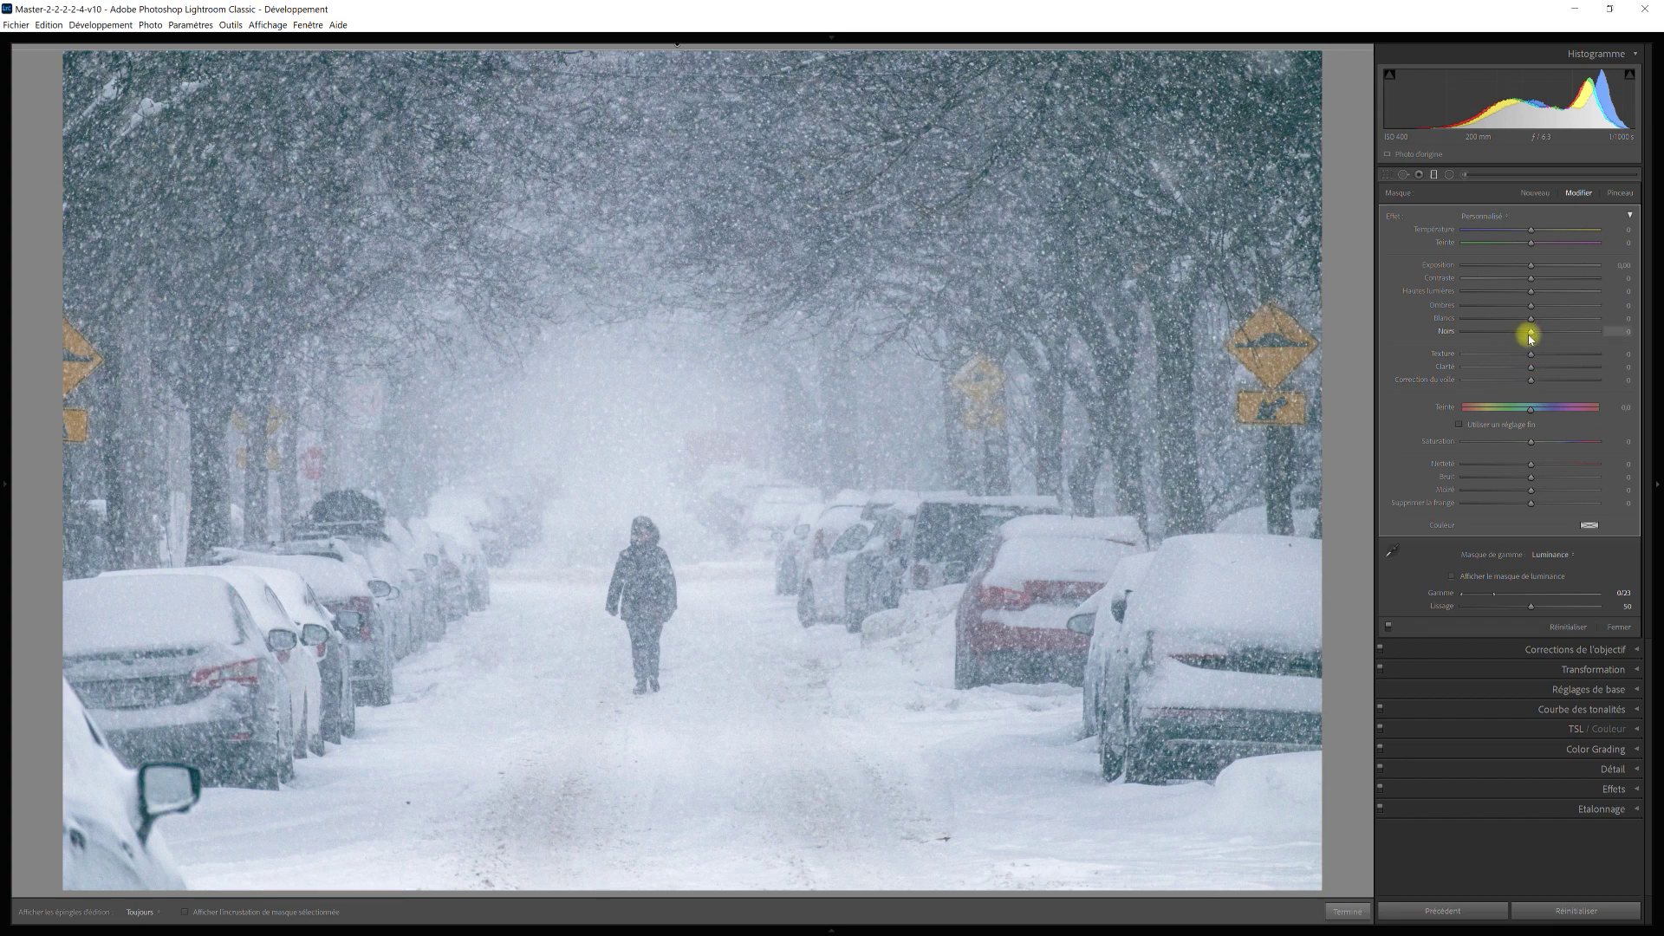
Lower the graduated filter's Blacks to about −43 and raise its Dehaze to about 26, compare with and without the filter, and finish editing it
{"action": "left_click_drag", "start_coordinate": [1531, 336], "coordinate": [1502, 337]}
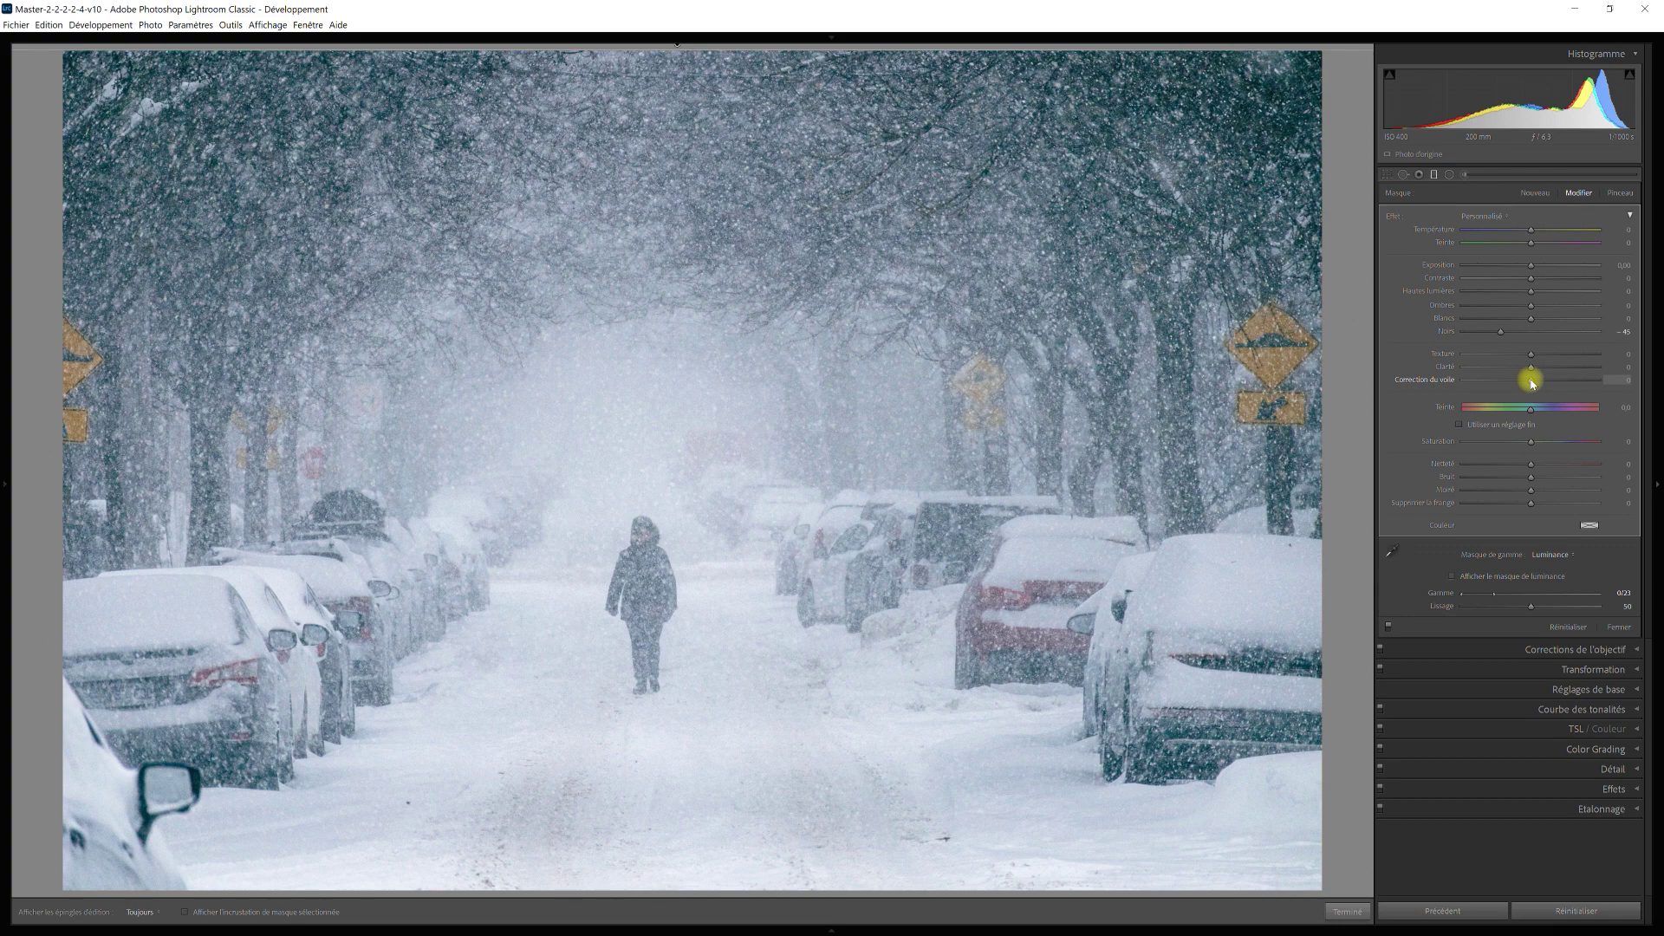
{"action": "left_click_drag", "start_coordinate": [1532, 382], "coordinate": [1549, 381]}
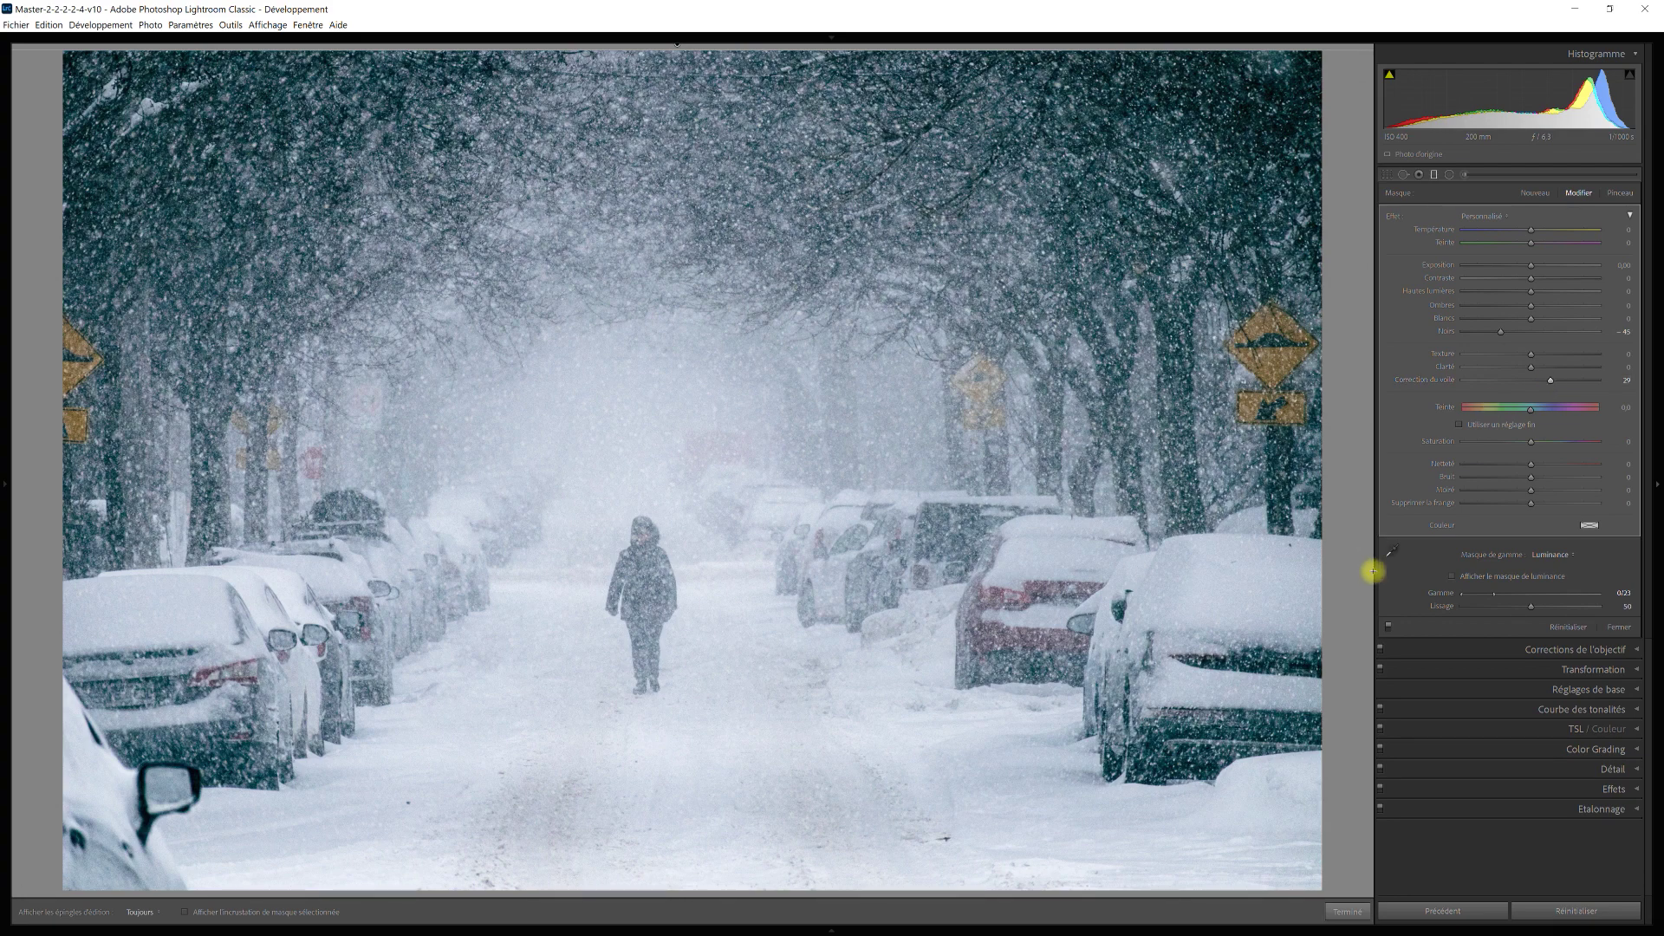
{"action": "left_click", "coordinate": [1389, 628]}
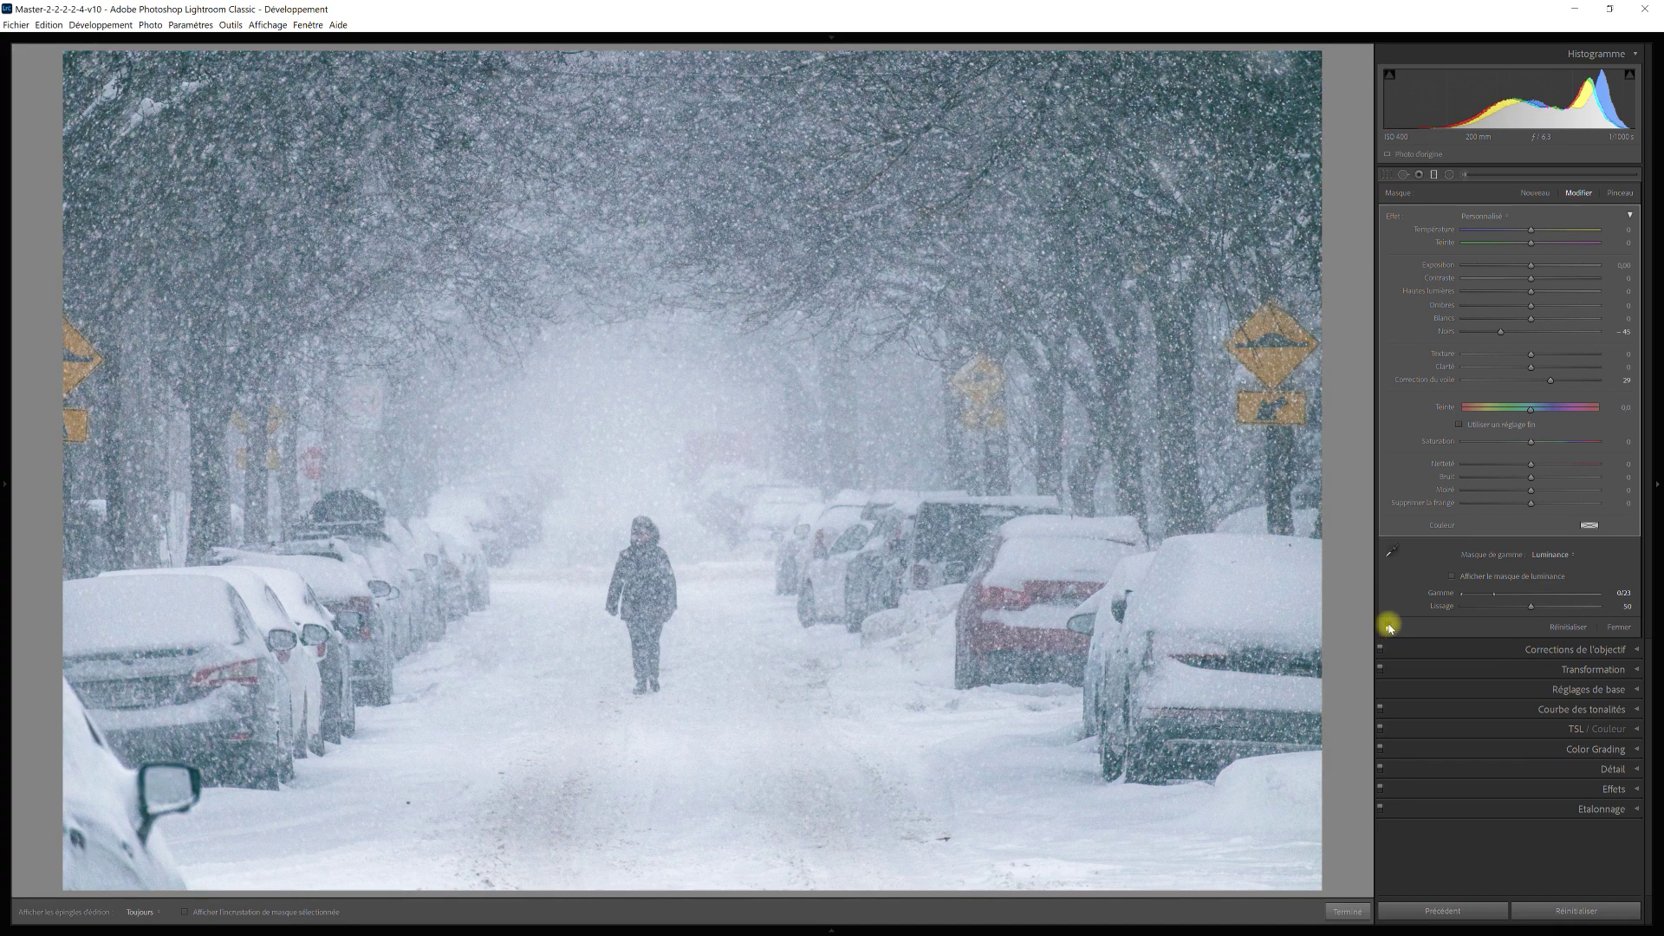
{"action": "left_click", "coordinate": [1390, 626]}
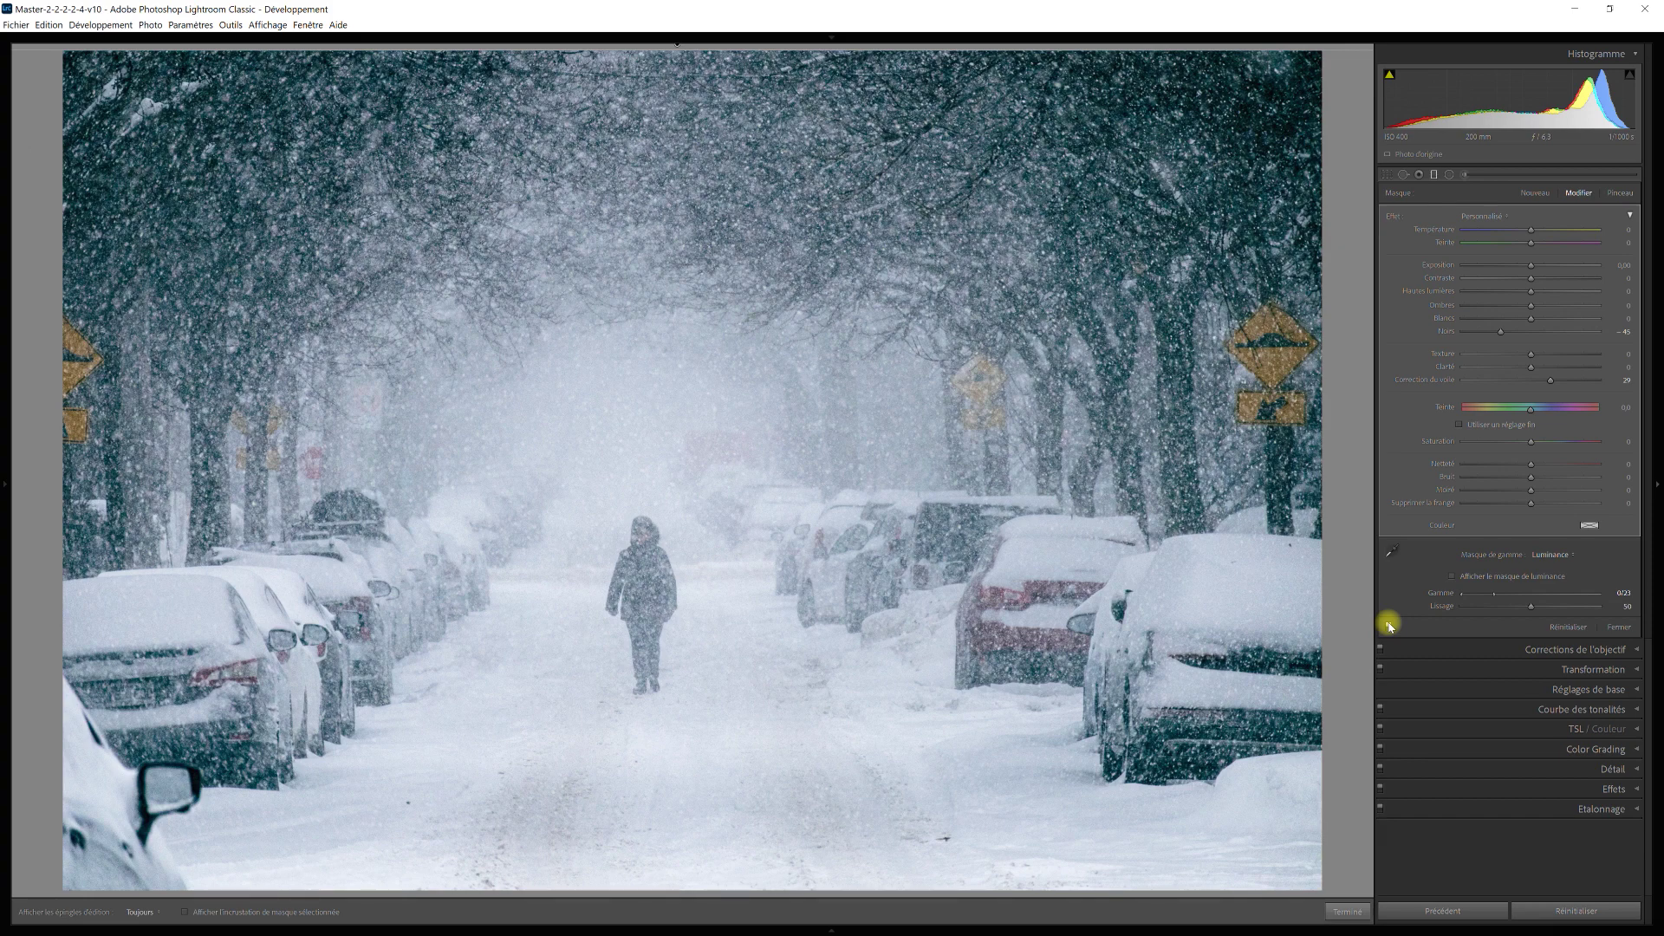
{"action": "left_click", "coordinate": [1620, 628]}
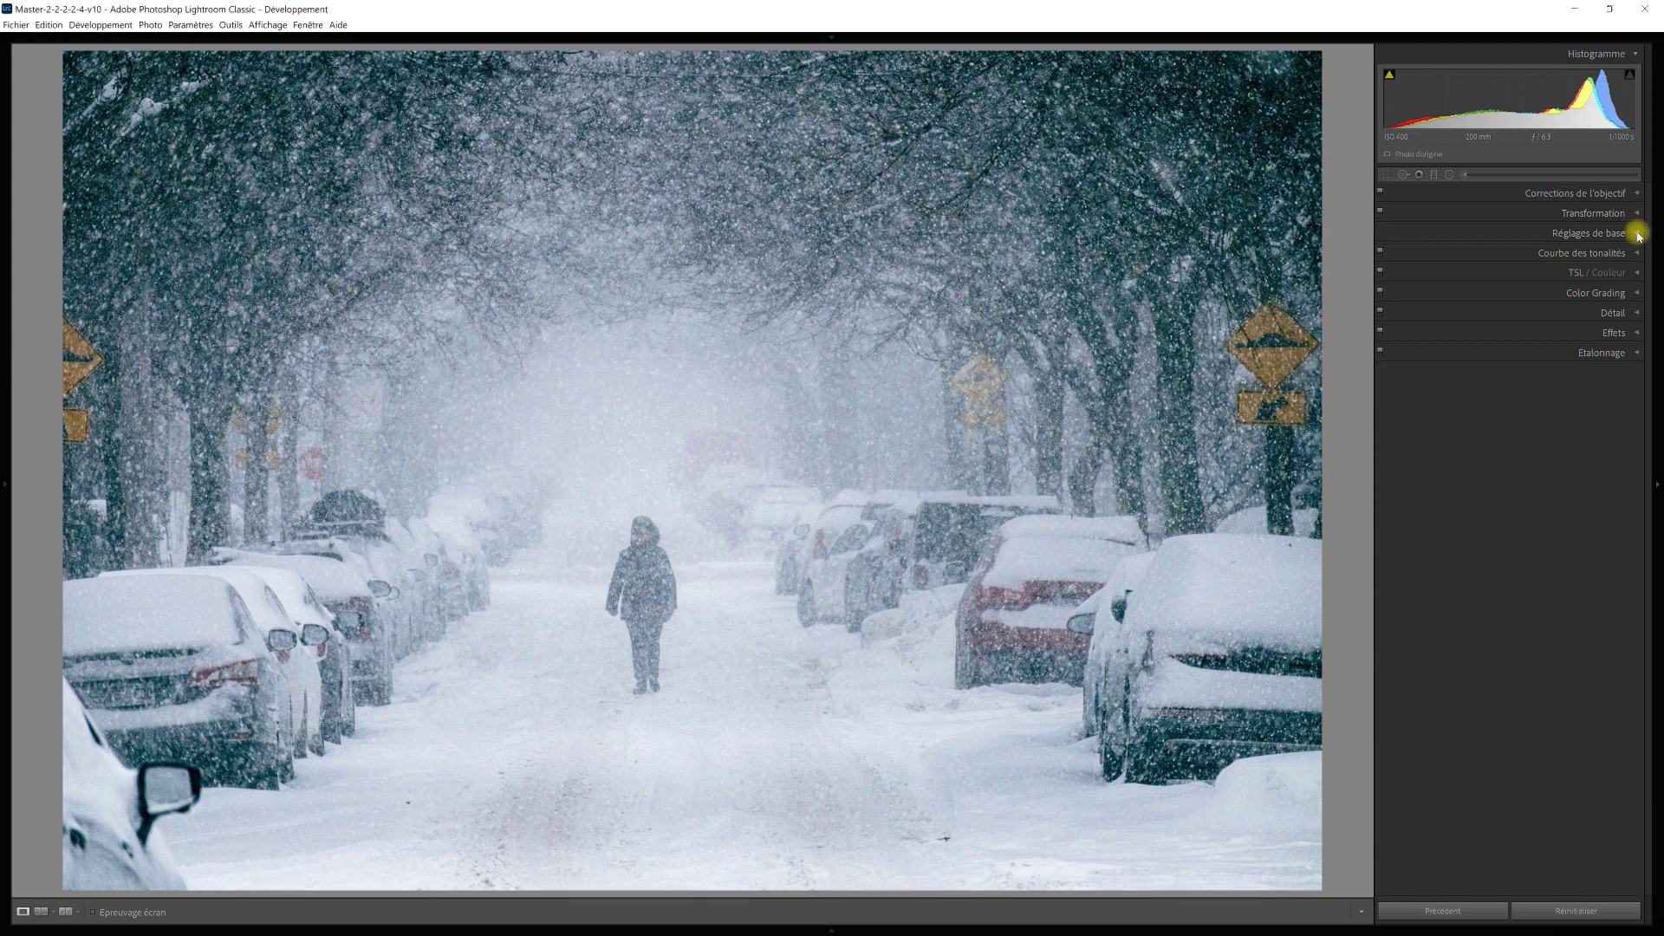
Apply the Moody6 profile from the ON1 Moody LUTs group at an amount of about 29, and pull the amount down to 0
{"action": "left_click", "coordinate": [1637, 233]}
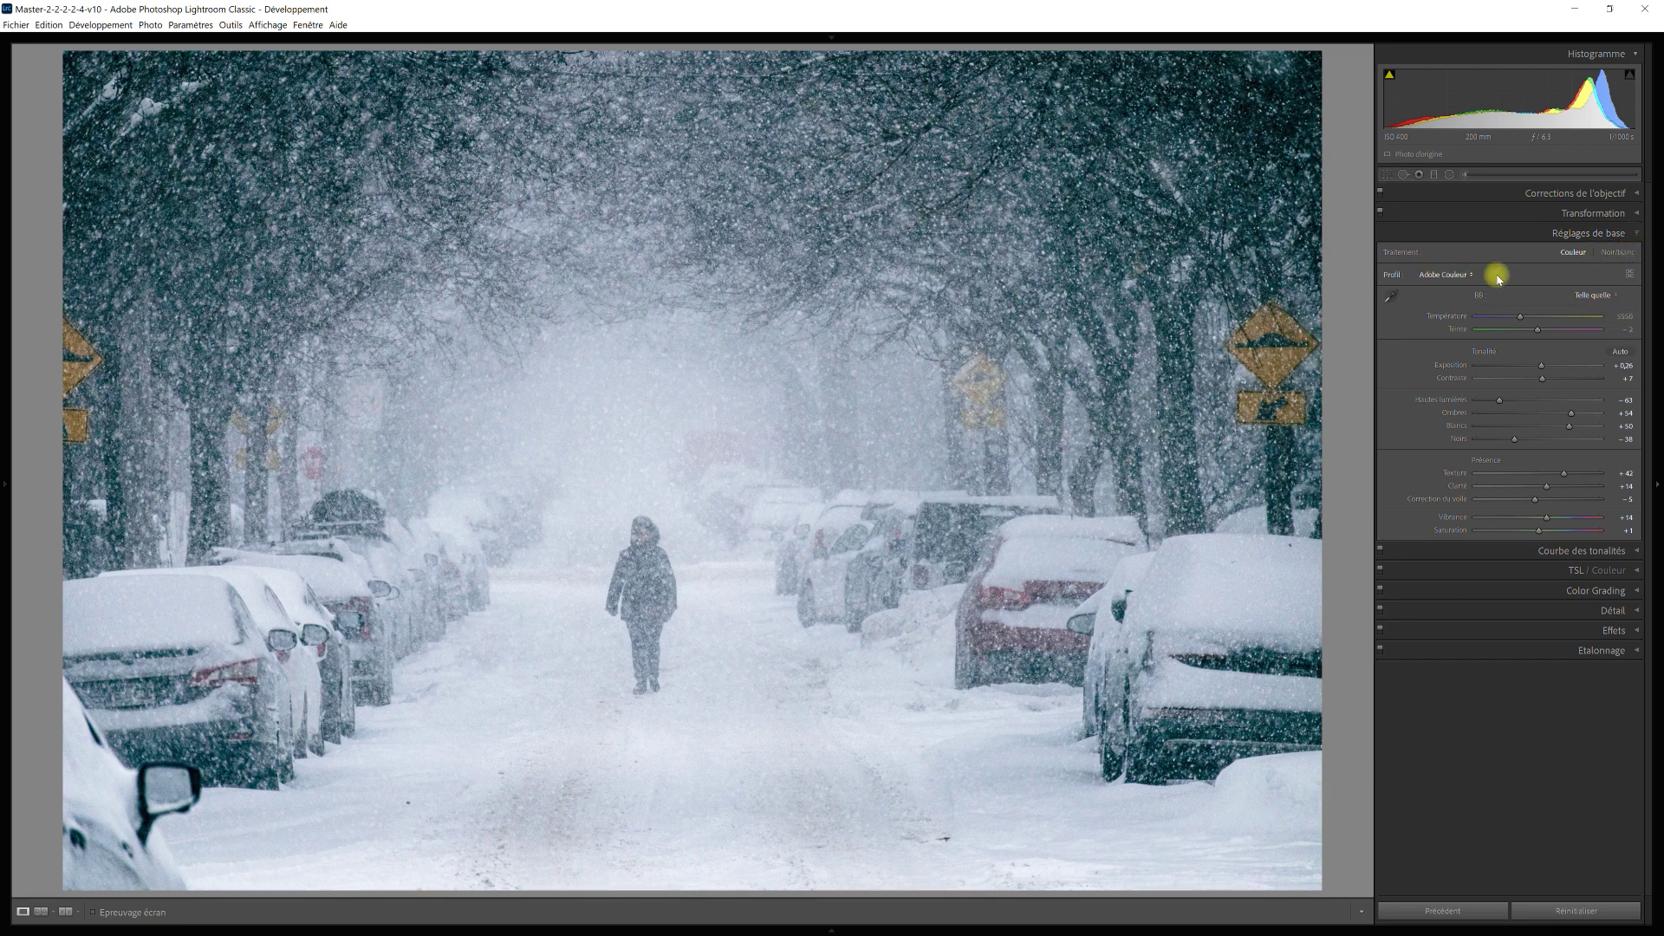
{"action": "left_click", "coordinate": [1632, 276]}
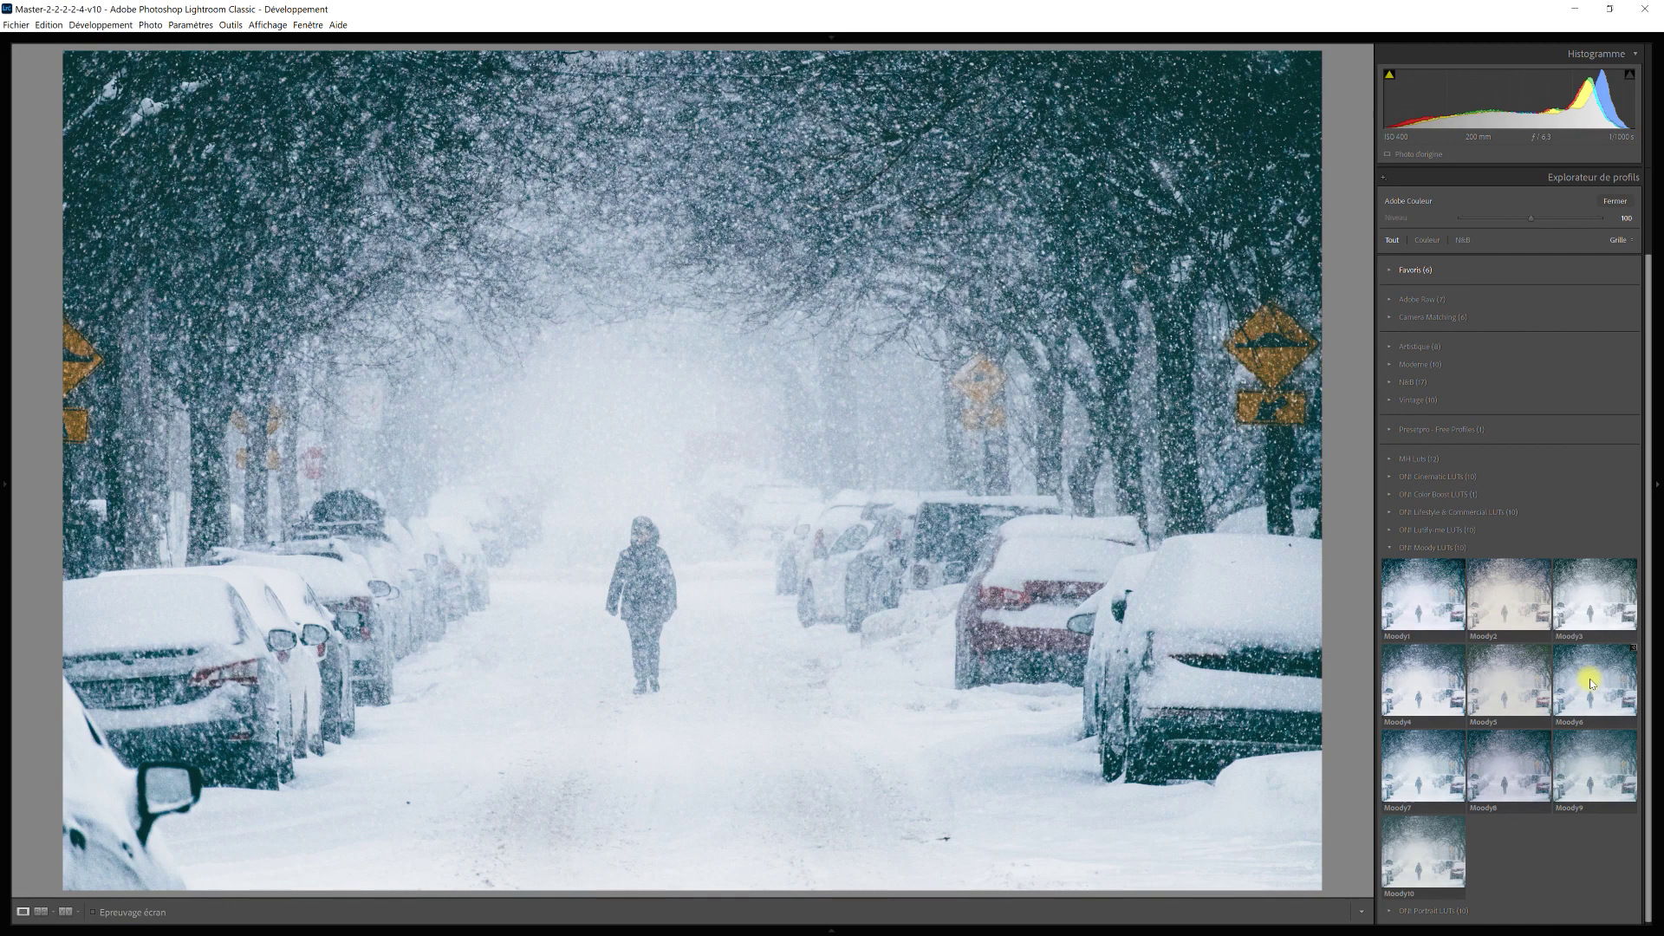
{"action": "left_click", "coordinate": [1589, 679]}
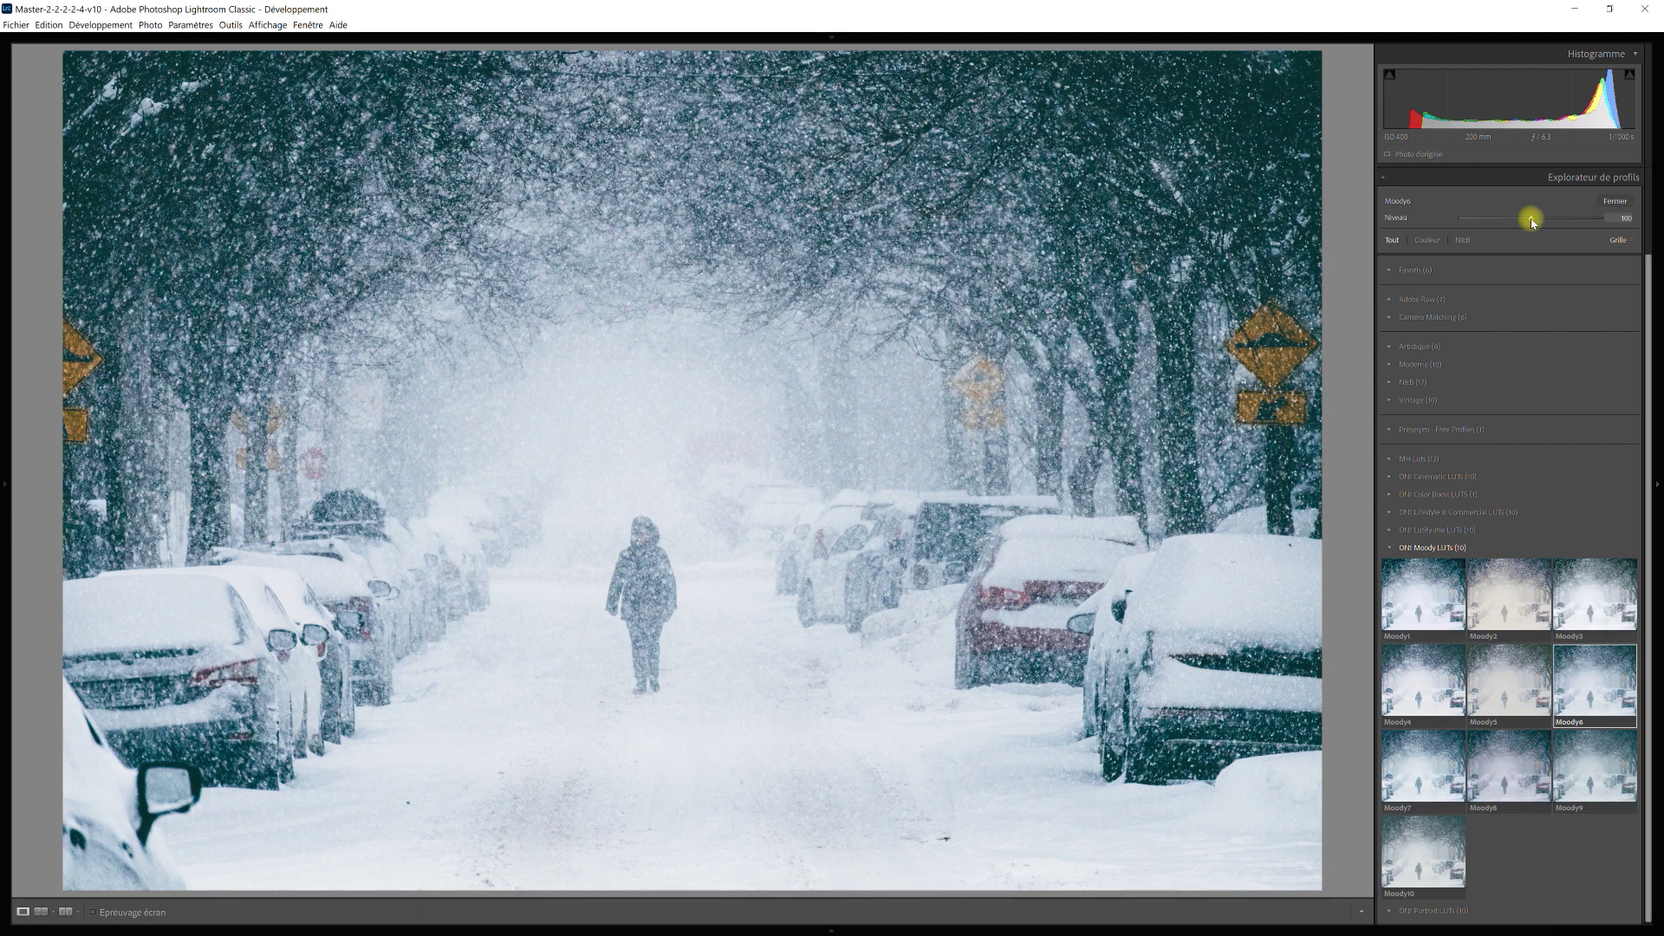
{"action": "left_click_drag", "start_coordinate": [1531, 222], "coordinate": [1483, 220]}
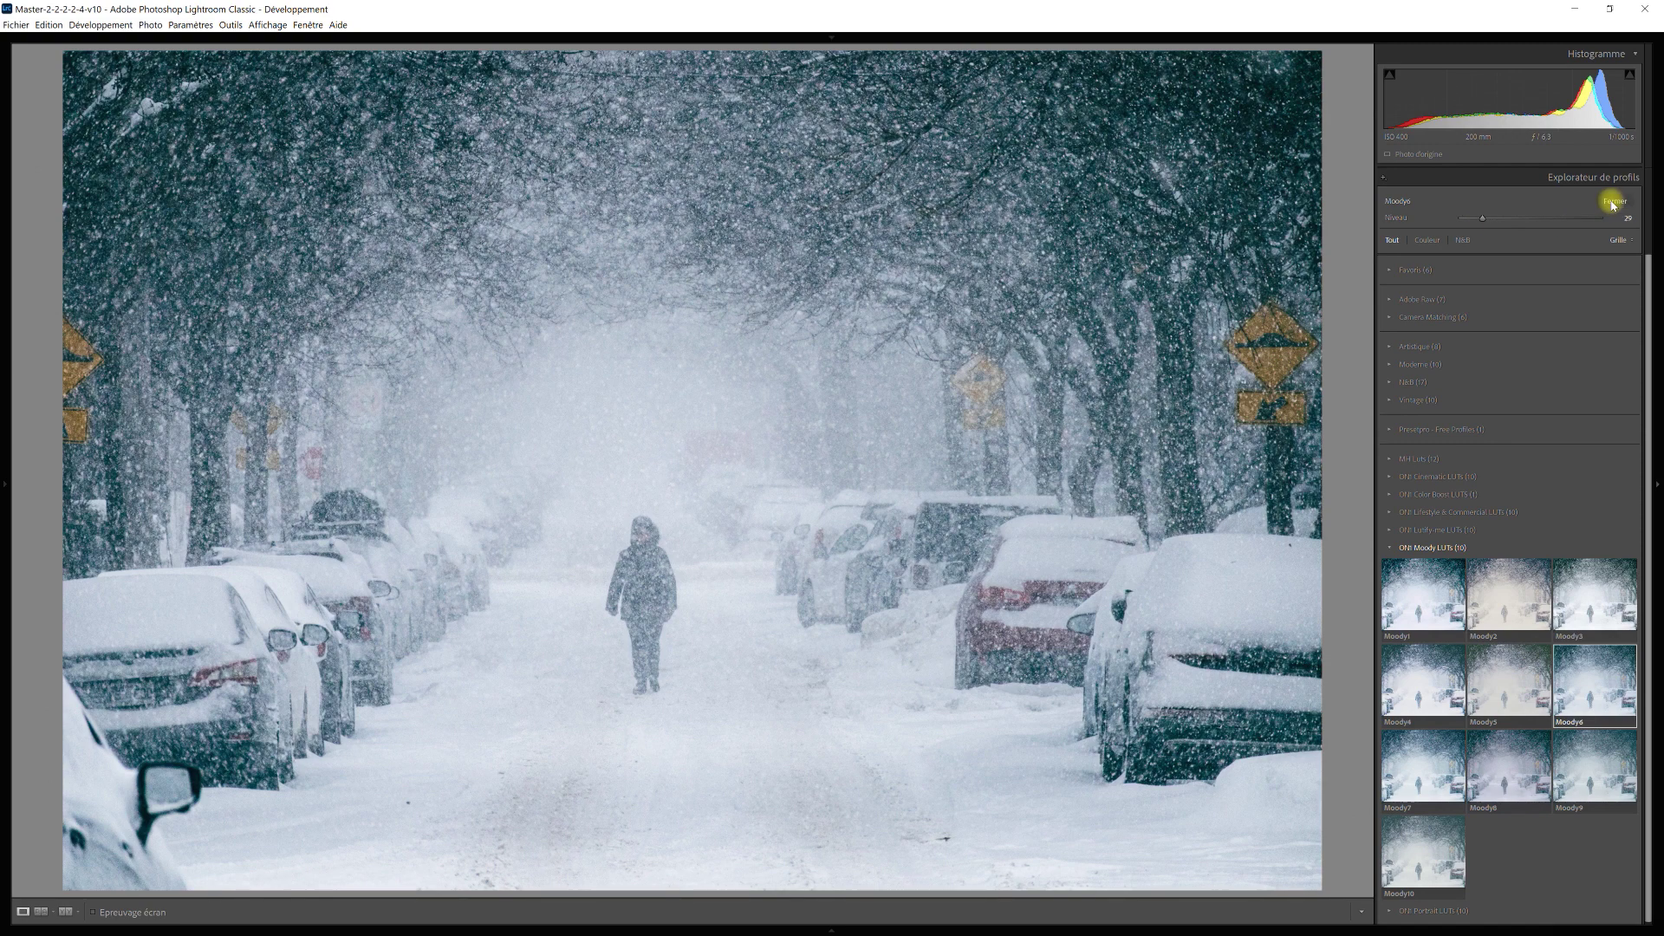
{"action": "left_click", "coordinate": [1613, 203]}
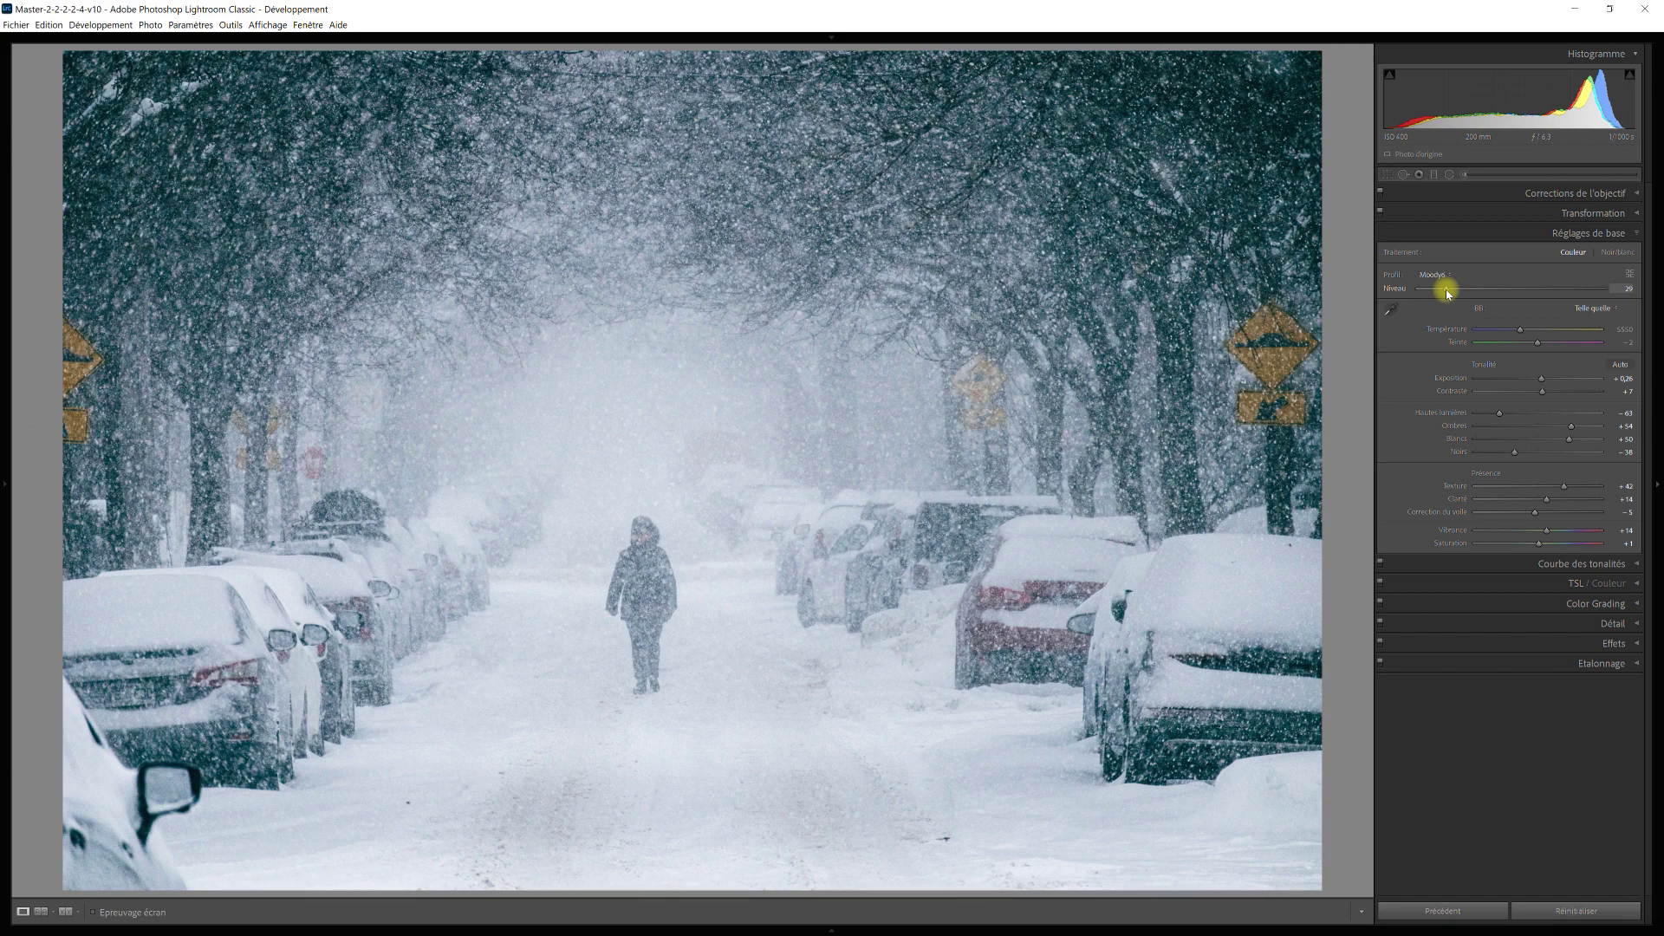
{"action": "left_click_drag", "start_coordinate": [1447, 291], "coordinate": [1413, 291]}
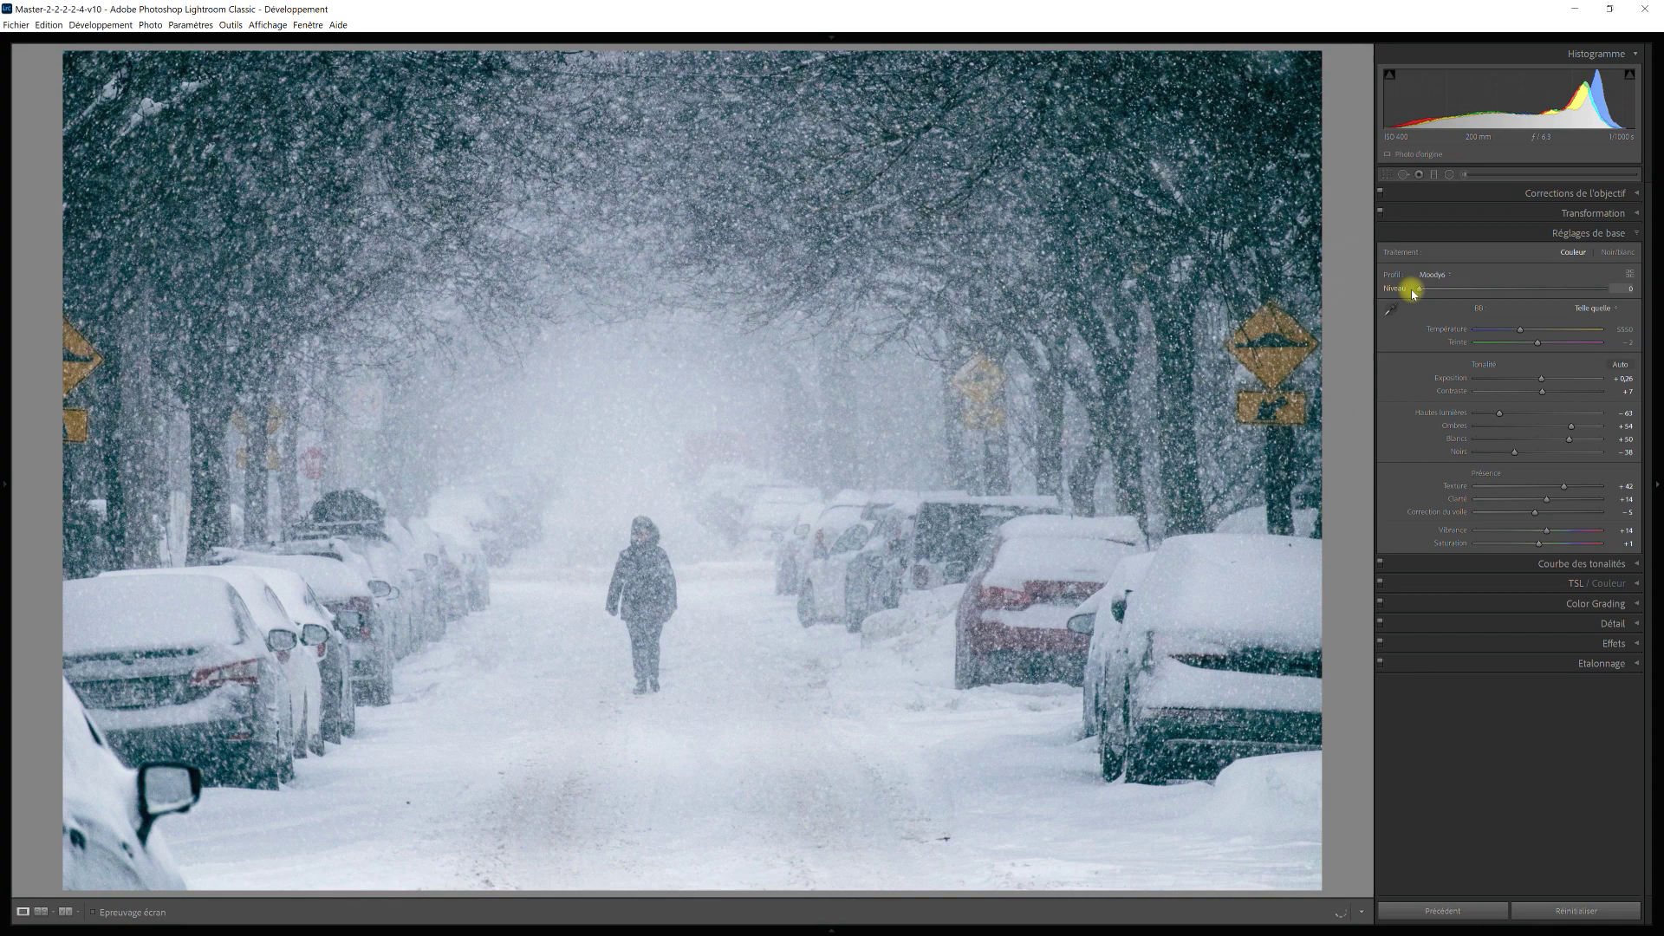